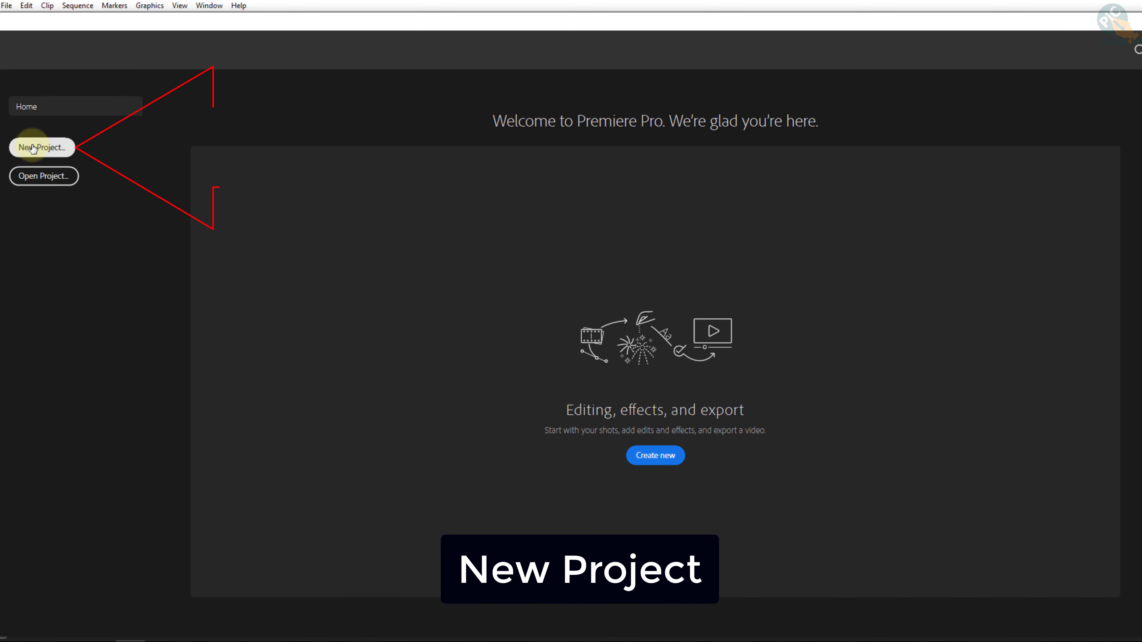
Create a new project keeping the default name Untitled and default settings.
left_click(45, 149)
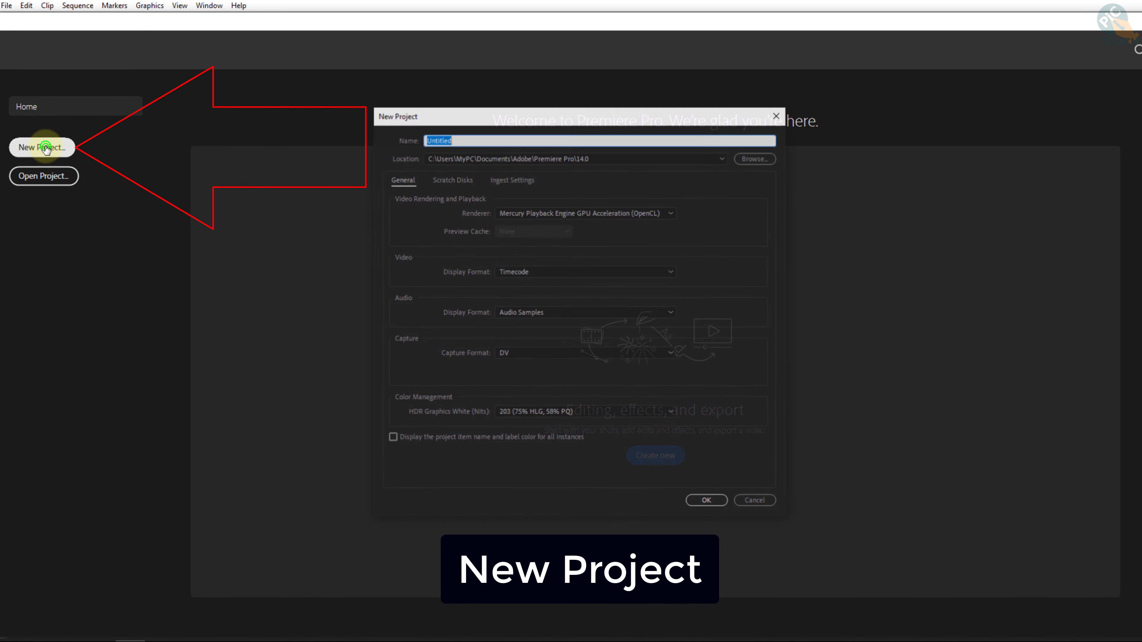
left_click(700, 504)
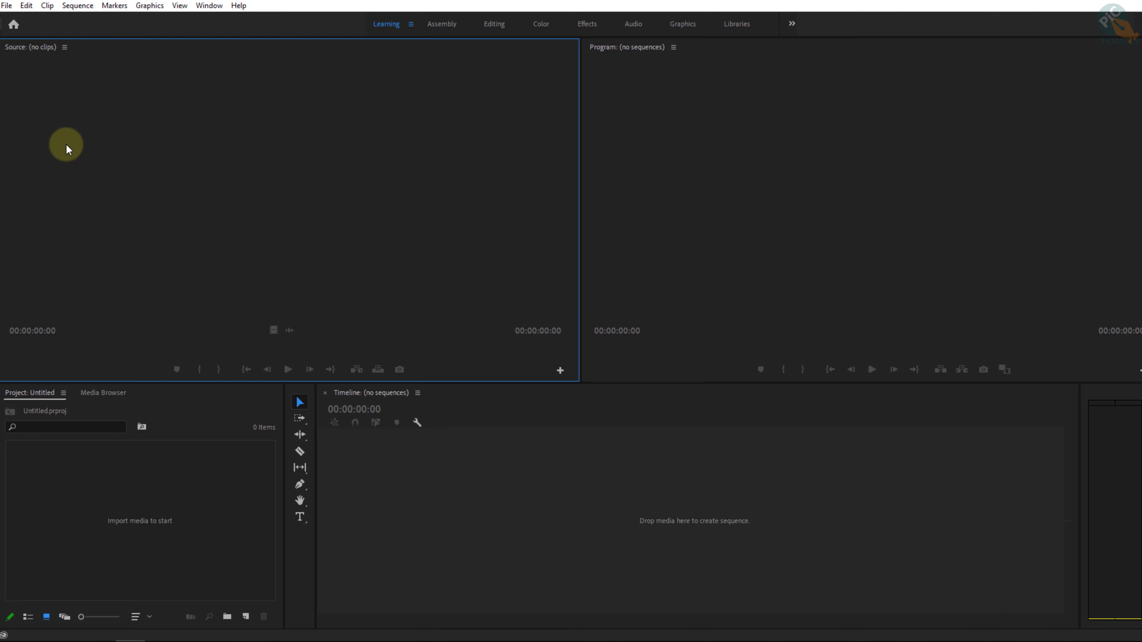
Import Green Screen.mp4, Video Background 2.mp4 and Video Background.mp4 into the project bin.
left_click(6, 6)
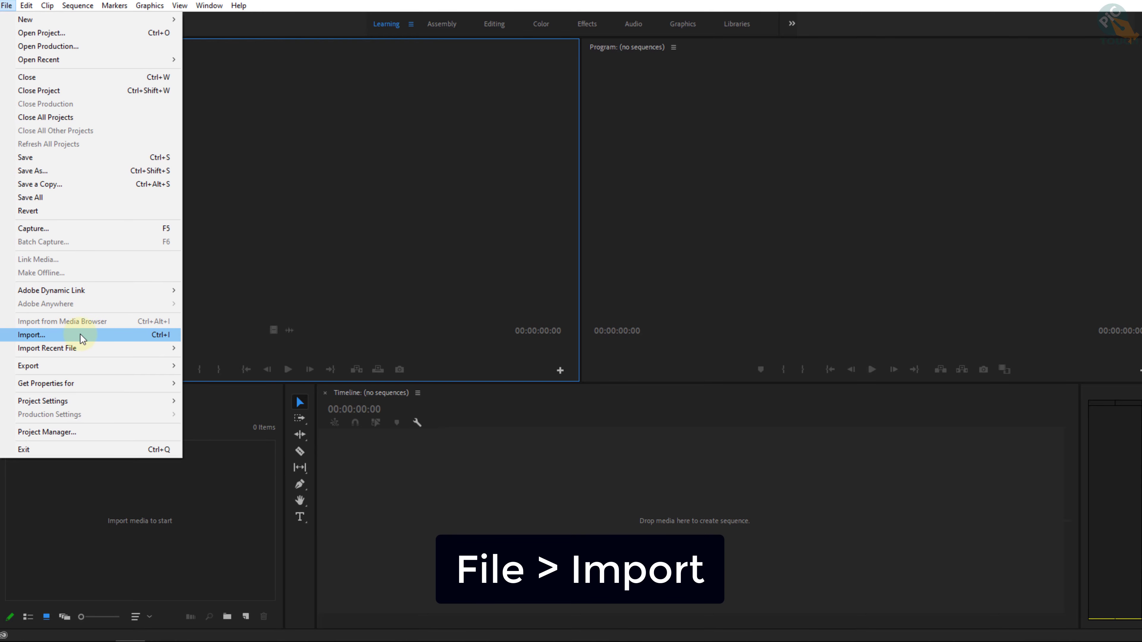
left_click(83, 338)
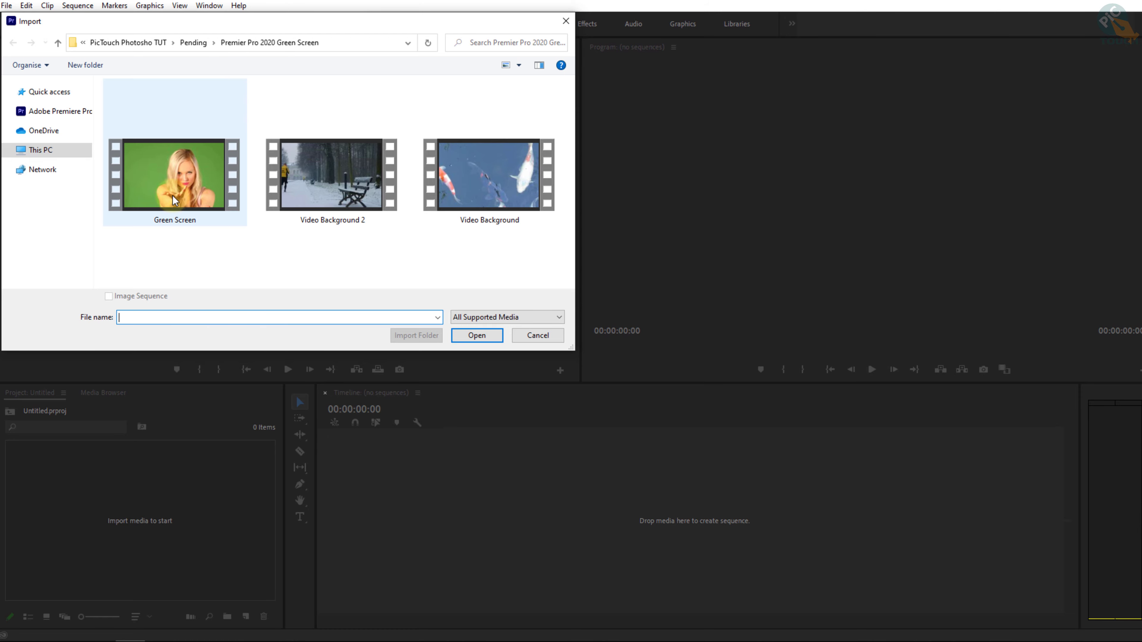
left_click(164, 175)
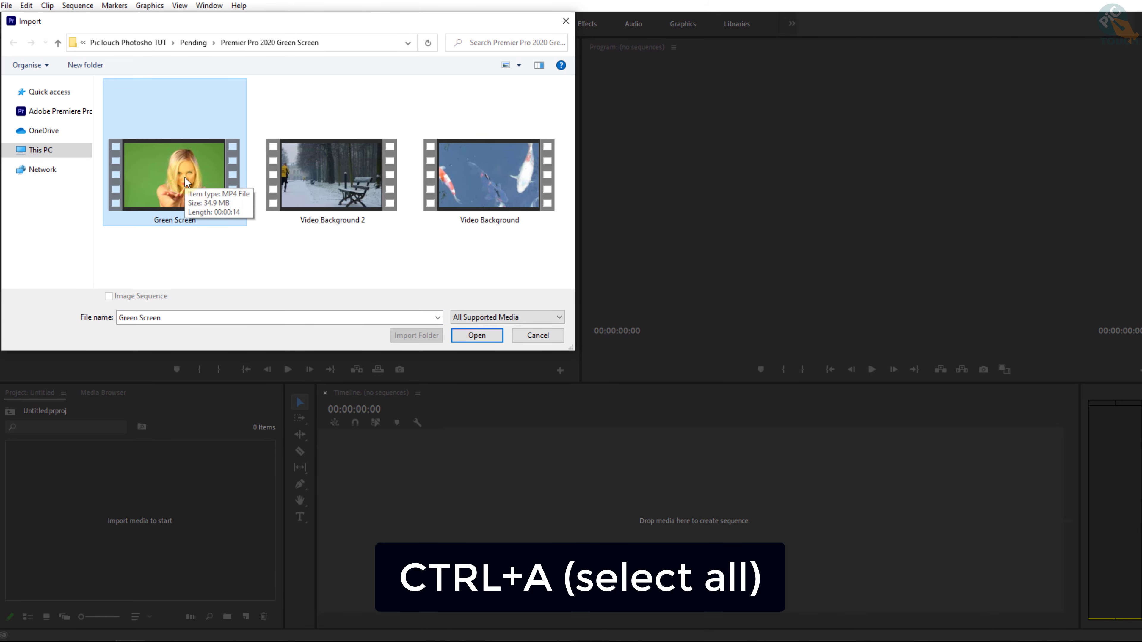
key("ctrl+a")
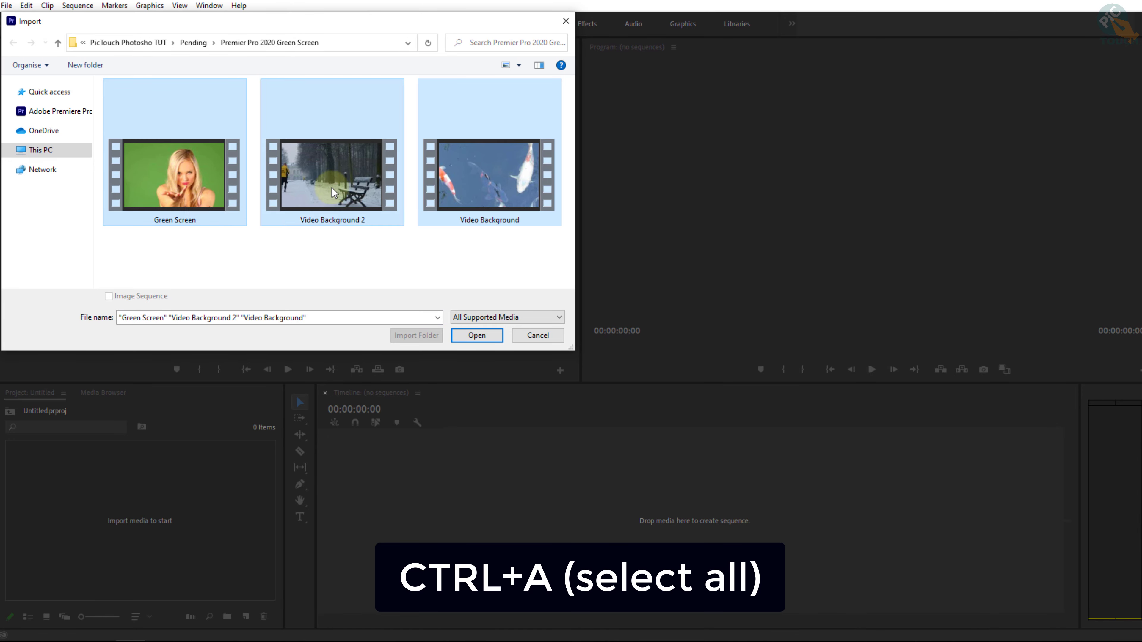
left_click(474, 336)
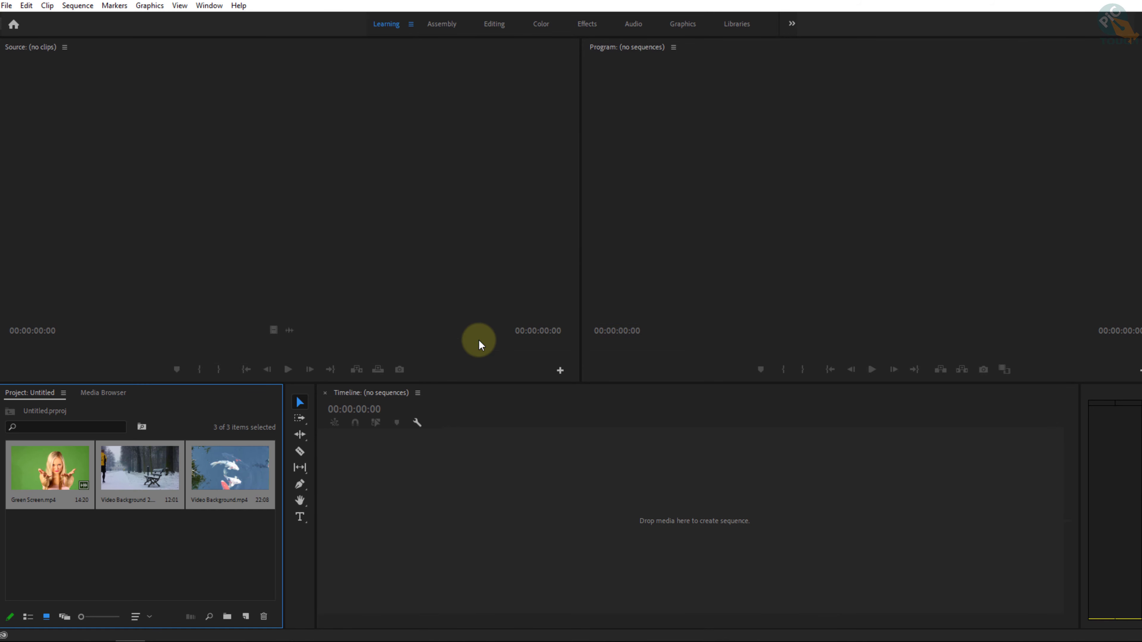
left_click(166, 545)
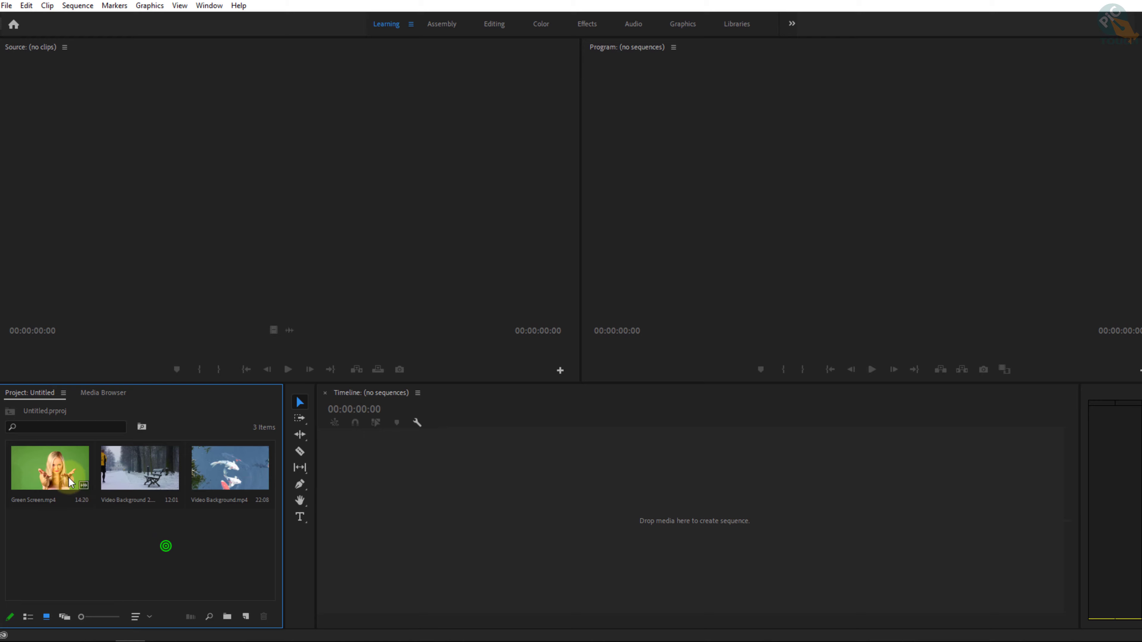
Build a Green Screen sequence from Green Screen.mp4 and select its video and audio on the timeline.
left_click(56, 469)
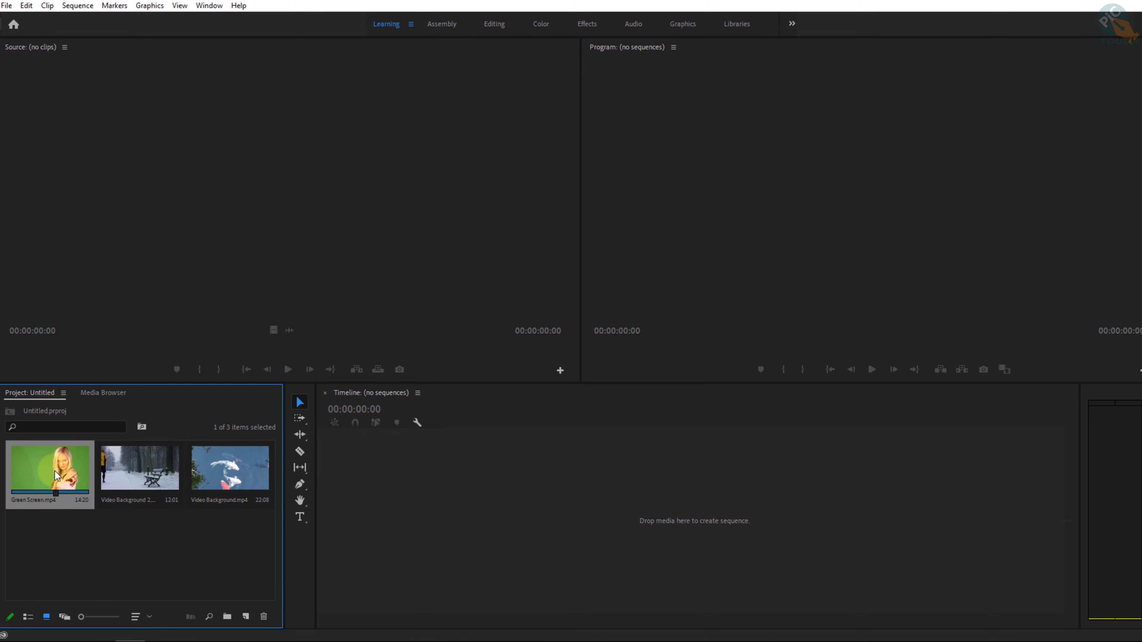
mouse_move(57, 475)
left_mouse_down()
mouse_move(667, 528)
mouse_move(671, 517)
left_mouse_up()
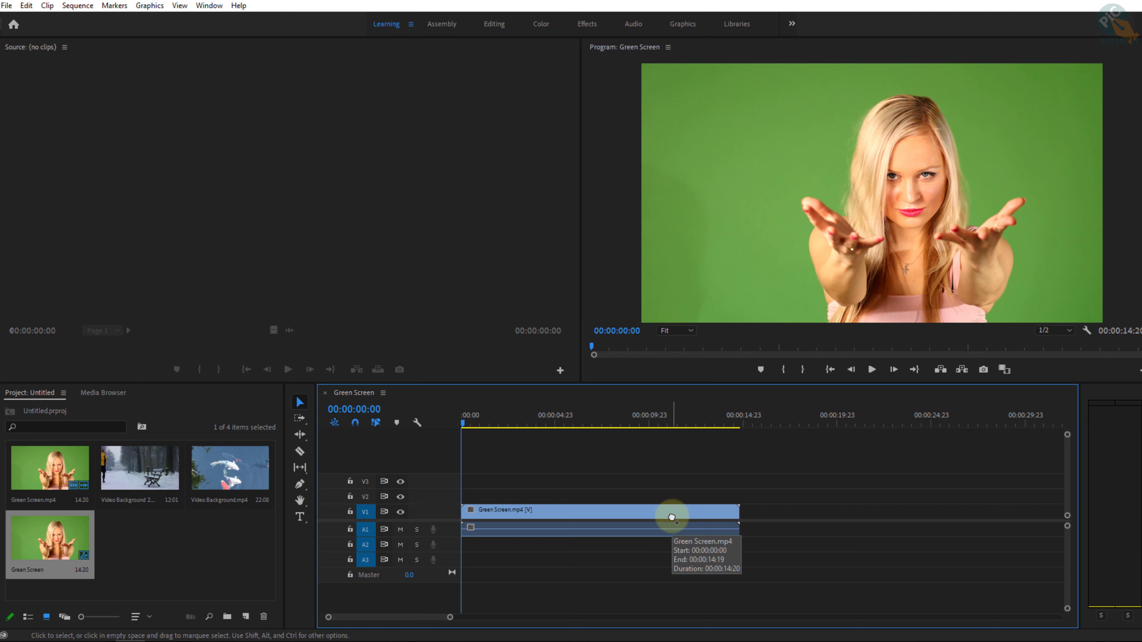
left_click(792, 546)
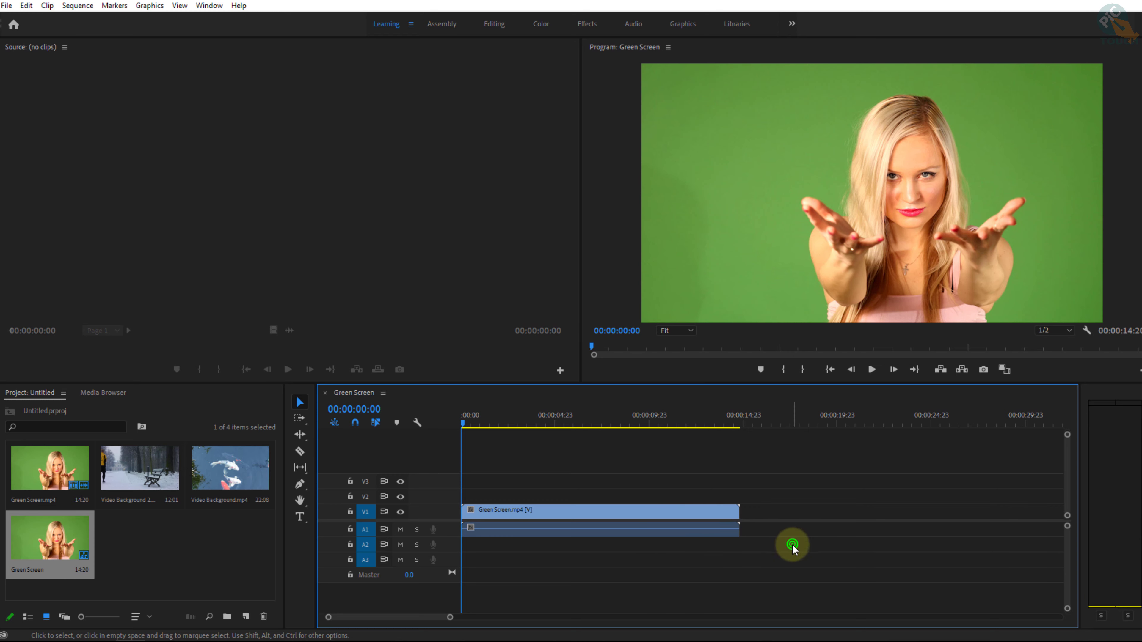
left_click_drag(792, 546, 683, 515)
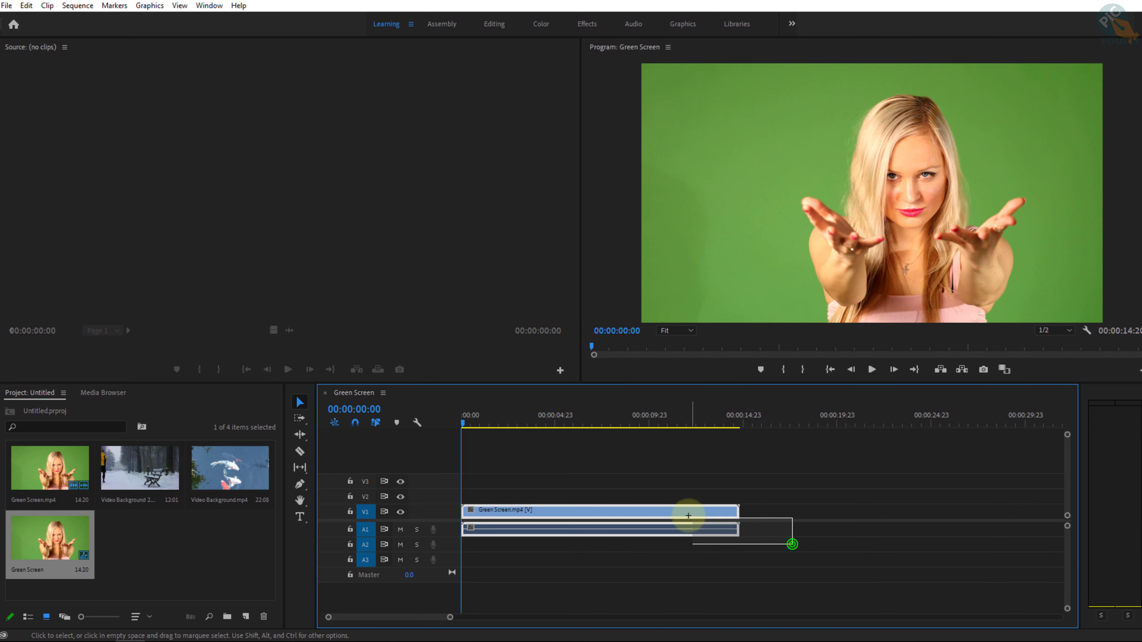
Unlink the Green Screen clip and delete its A1 audio, keeping only the V1 video.
right_click(670, 518)
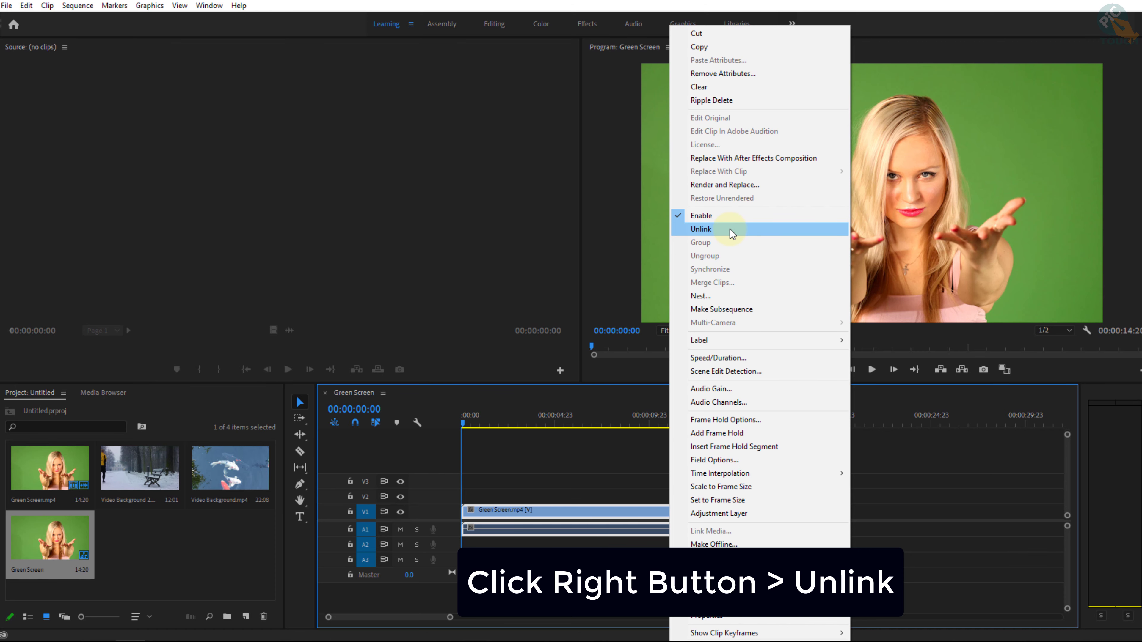
left_click(731, 230)
left_click(791, 521)
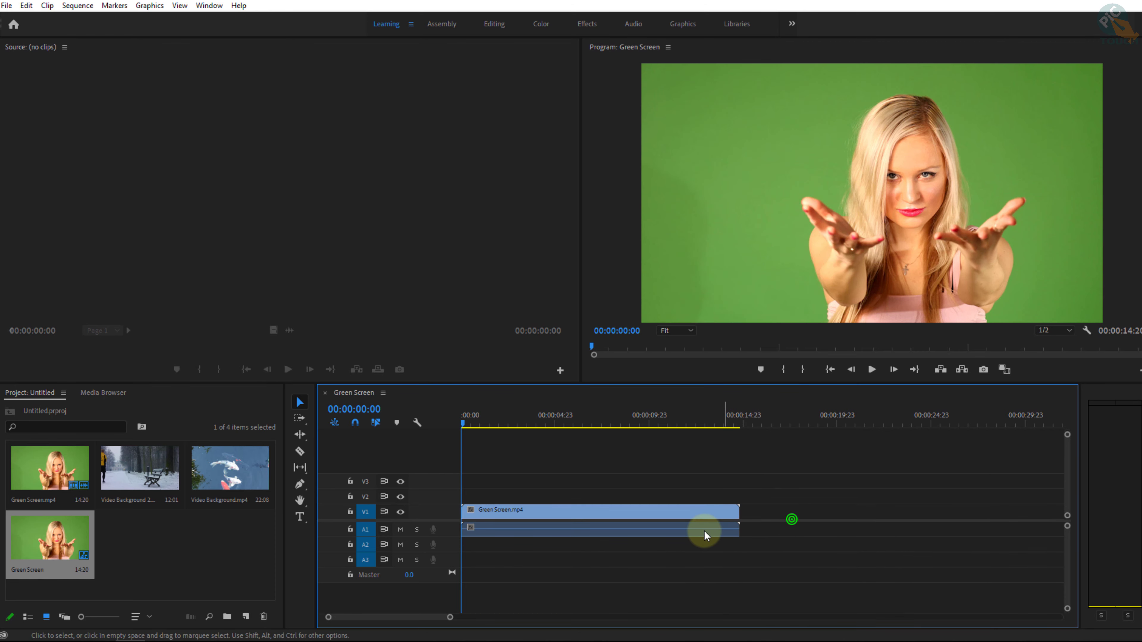
left_click(643, 530)
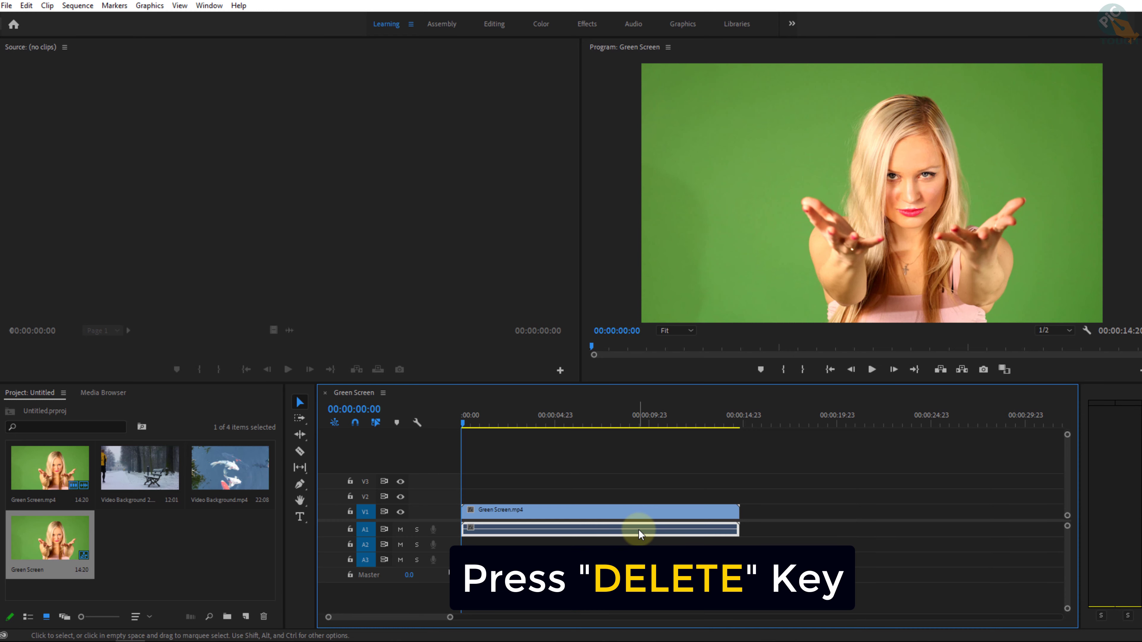
key("Delete")
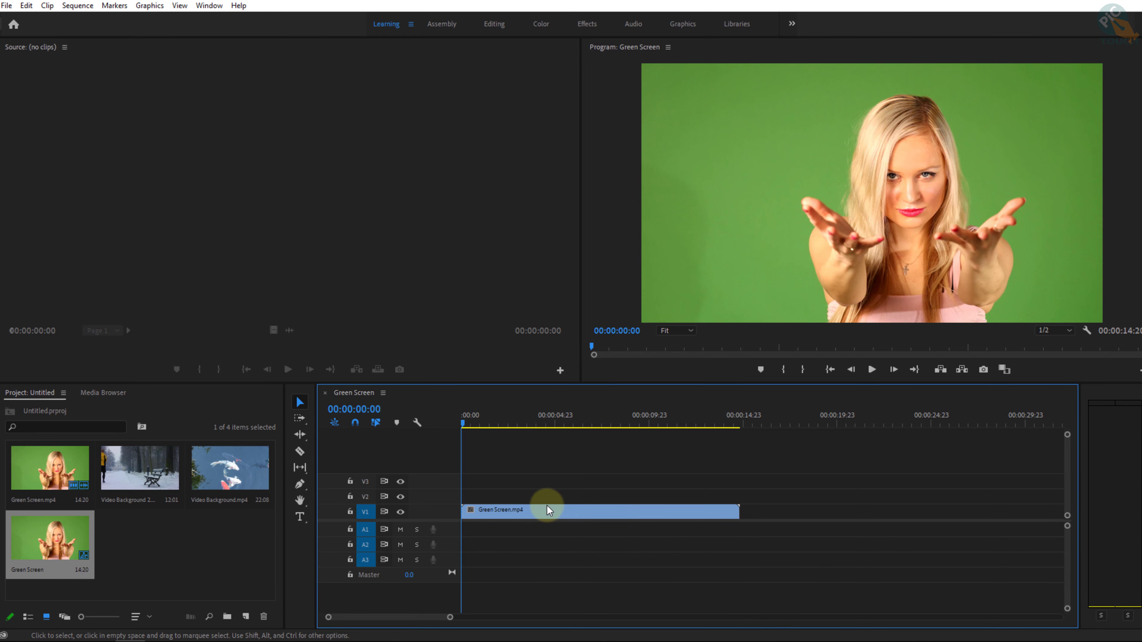
left_click(544, 511)
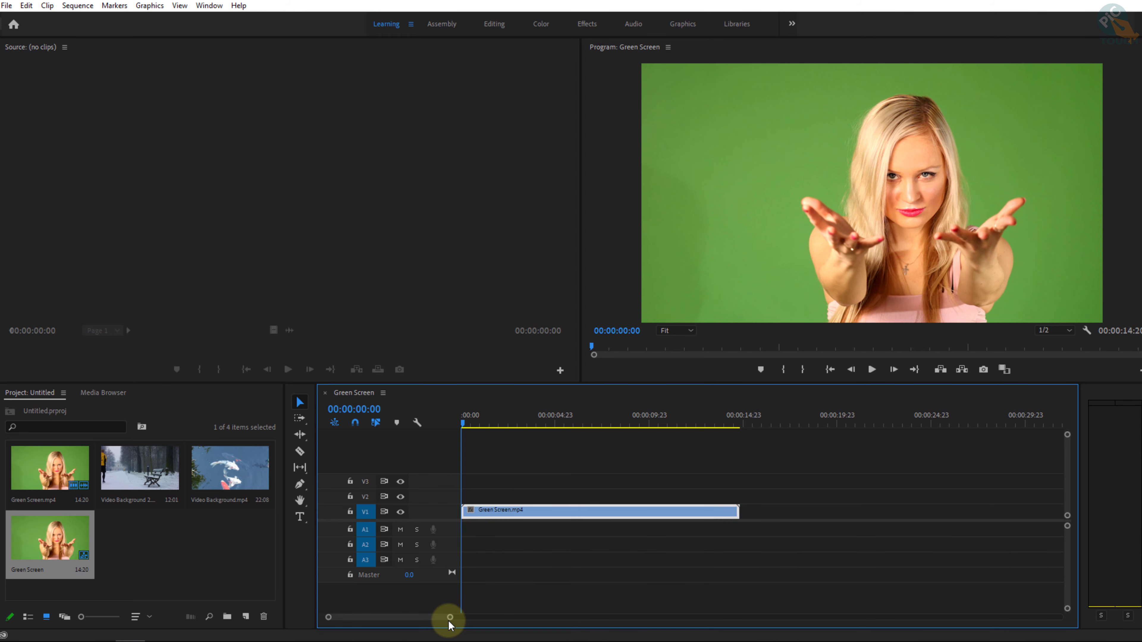
Move the Green Screen clip up to V3 and lay Video Background 2.mp4 on V2 beneath it.
left_click_drag(447, 618, 430, 620)
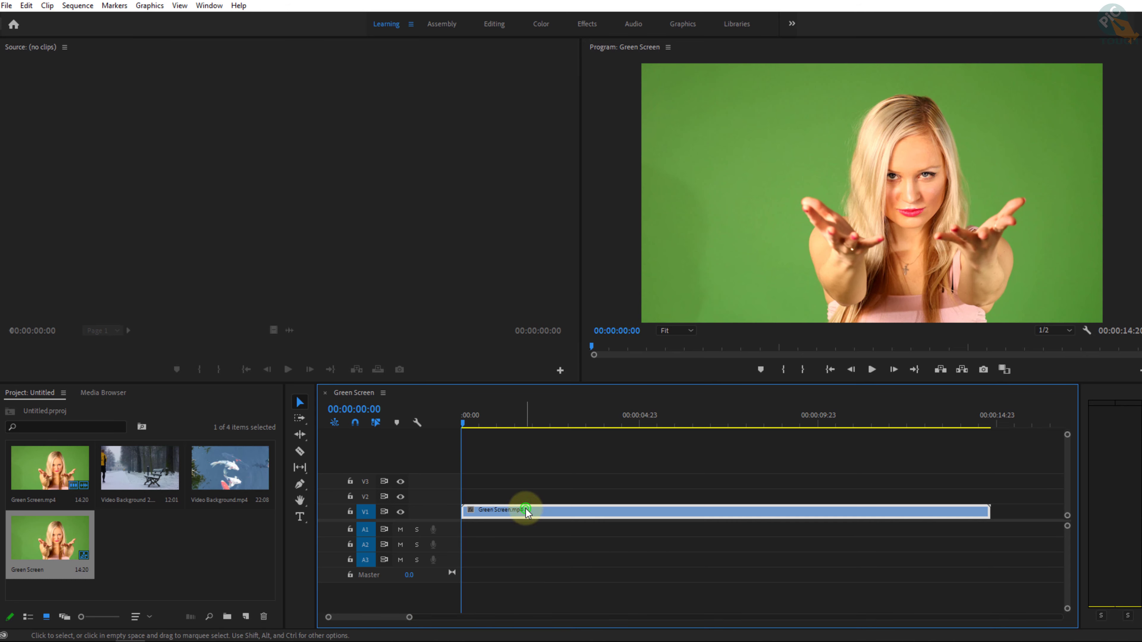
left_click_drag(526, 511, 526, 481)
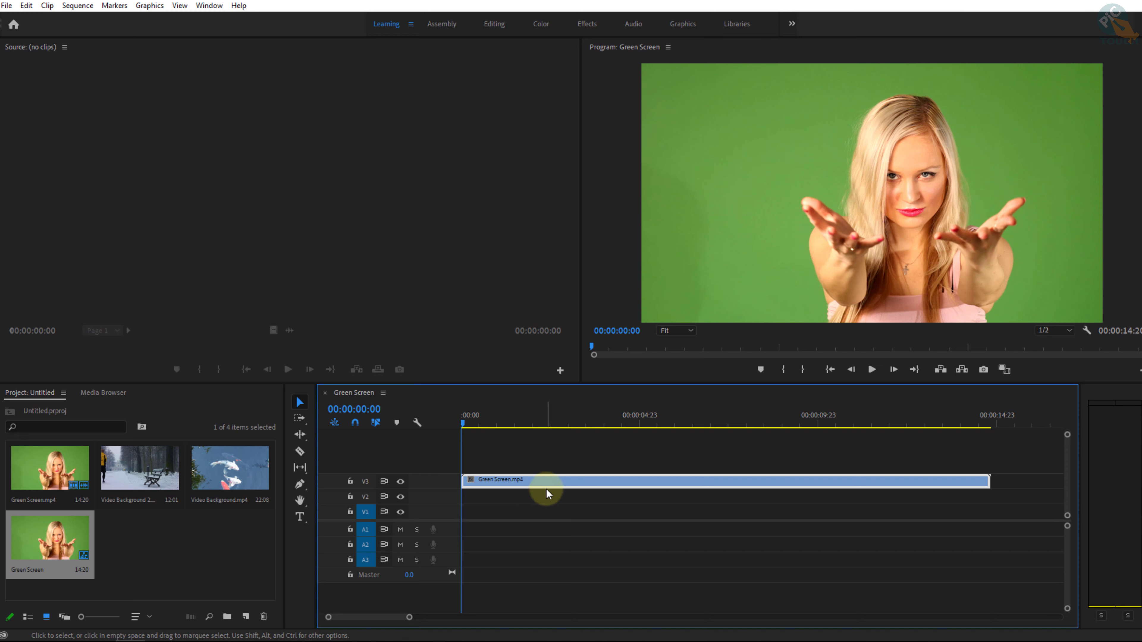
left_click(146, 468)
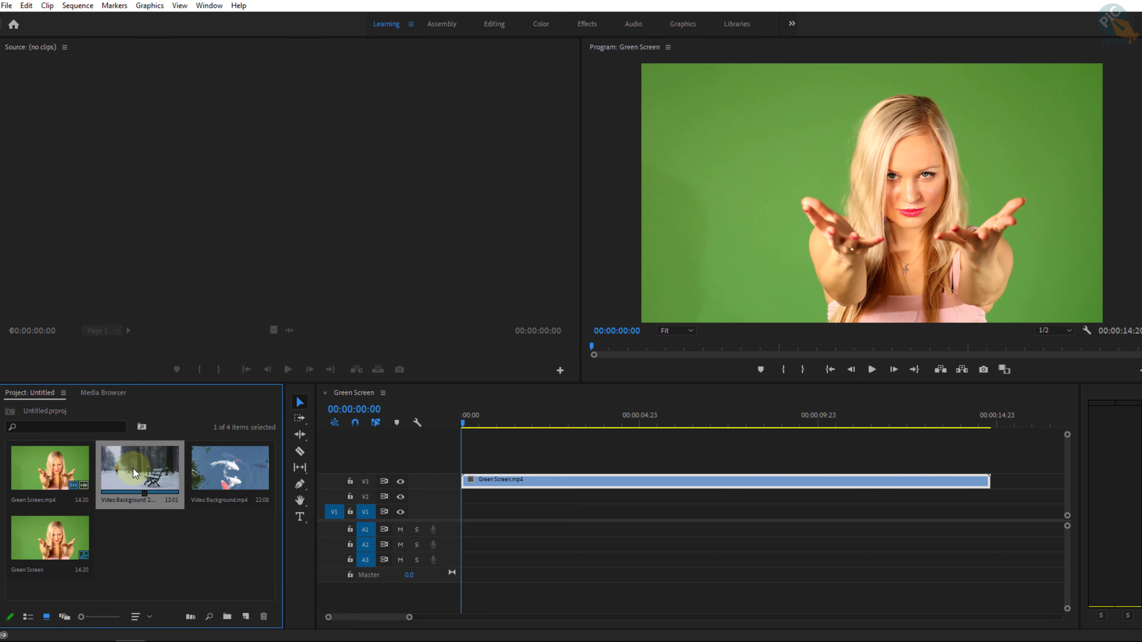
mouse_move(134, 473)
left_mouse_down()
mouse_move(524, 506)
mouse_move(467, 501)
left_mouse_up()
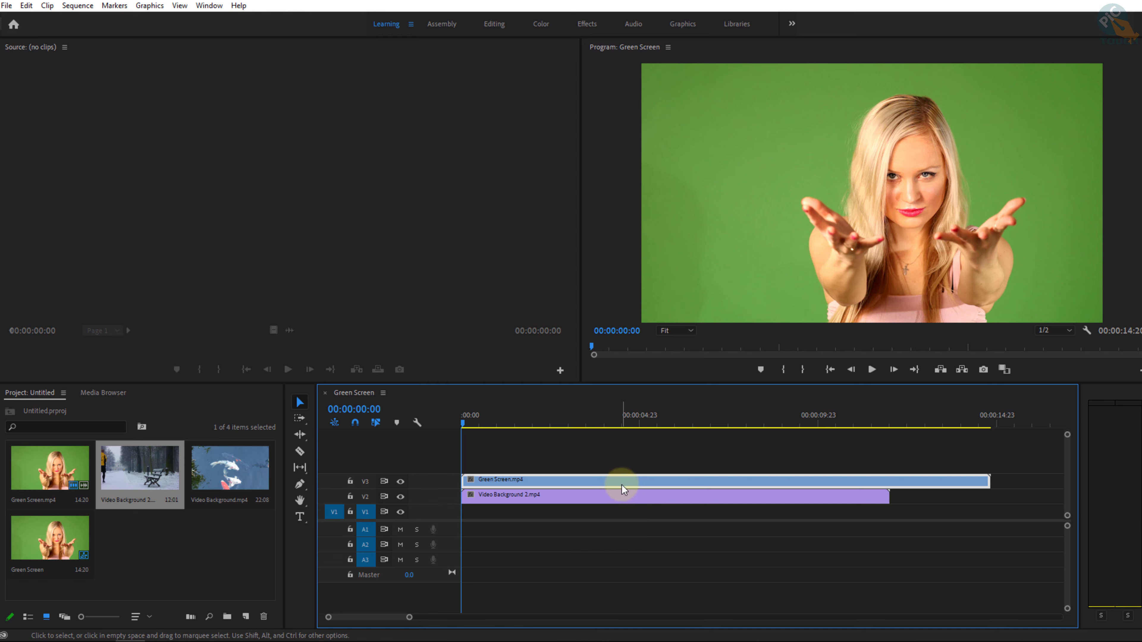
left_click(466, 260)
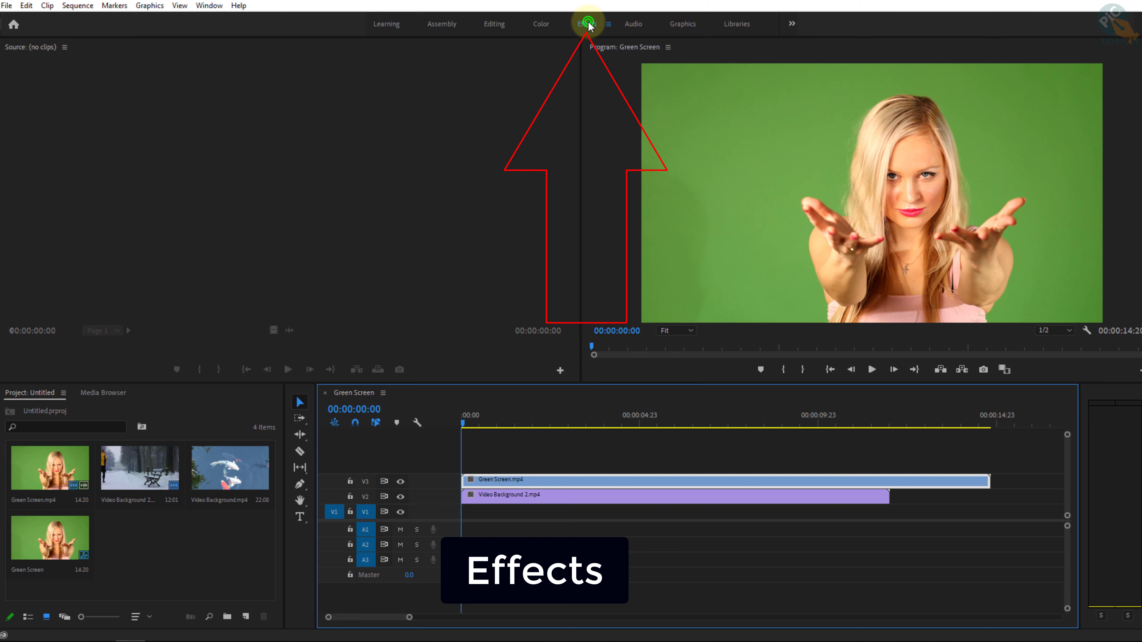
Apply Ultra Key from Video Effects > Keying to the Green Screen.mp4 clip on V3.
left_click(587, 23)
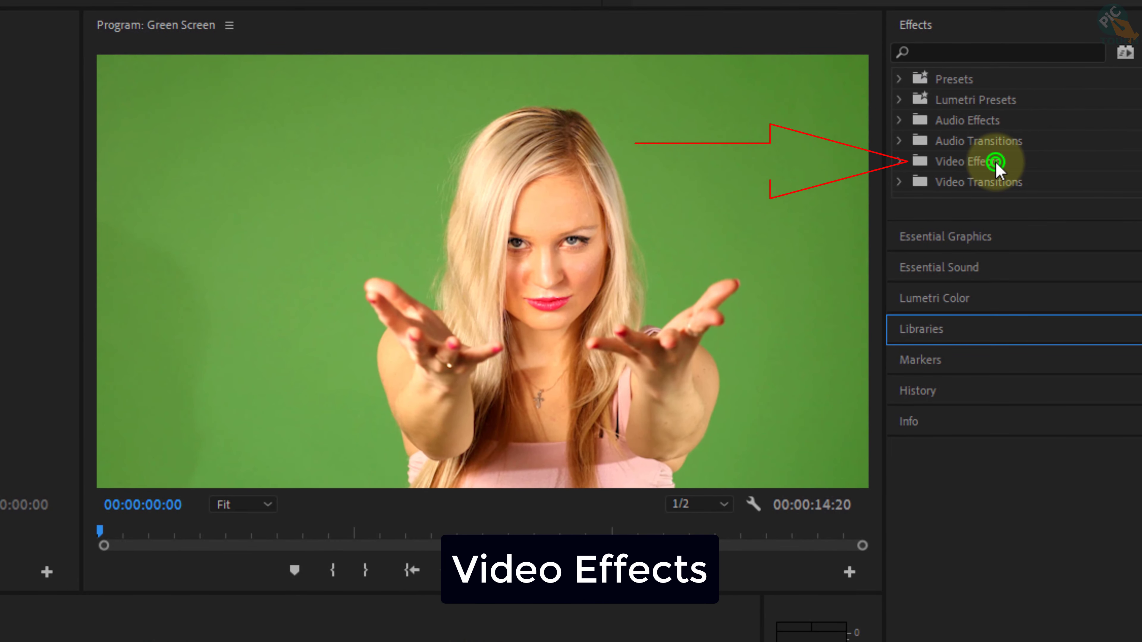
left_click(979, 155)
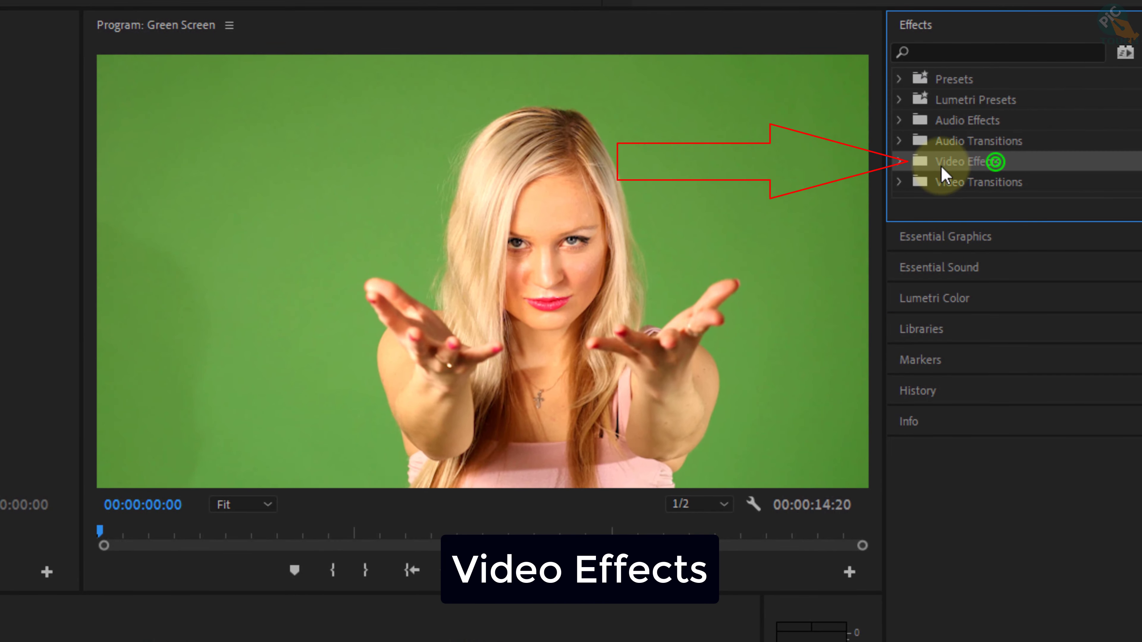
left_click(899, 160)
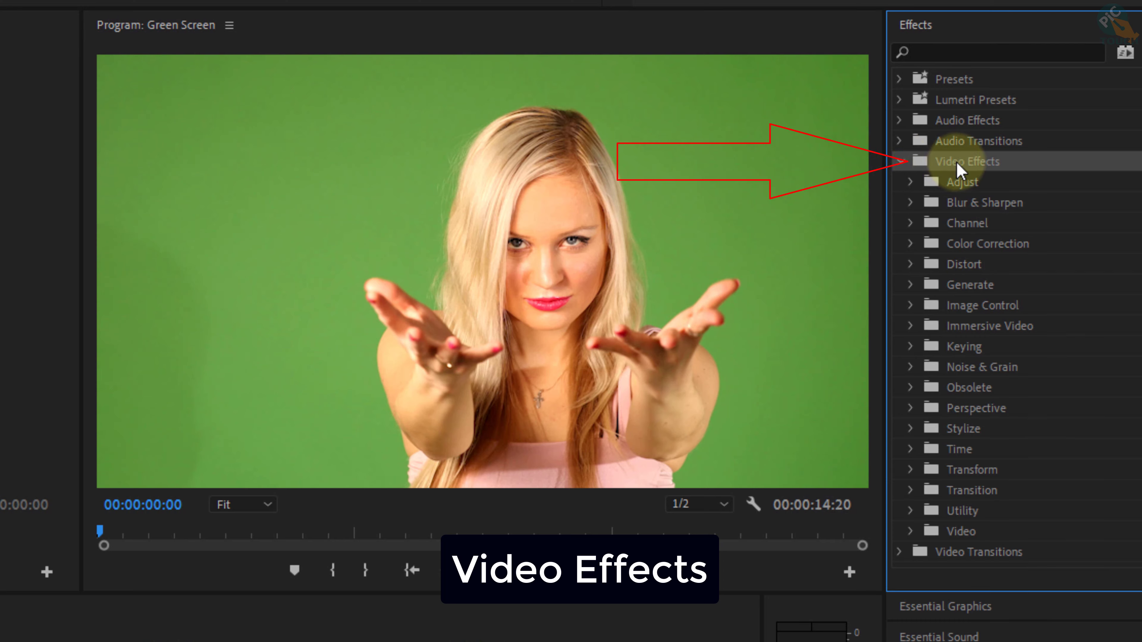
left_click(984, 347)
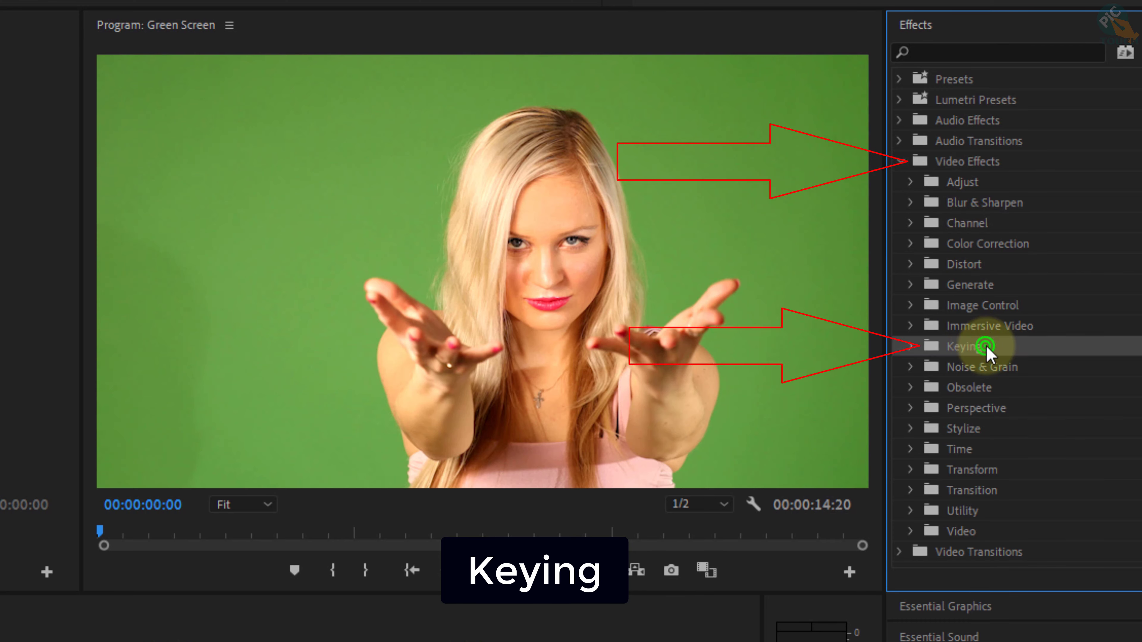
left_click(909, 350)
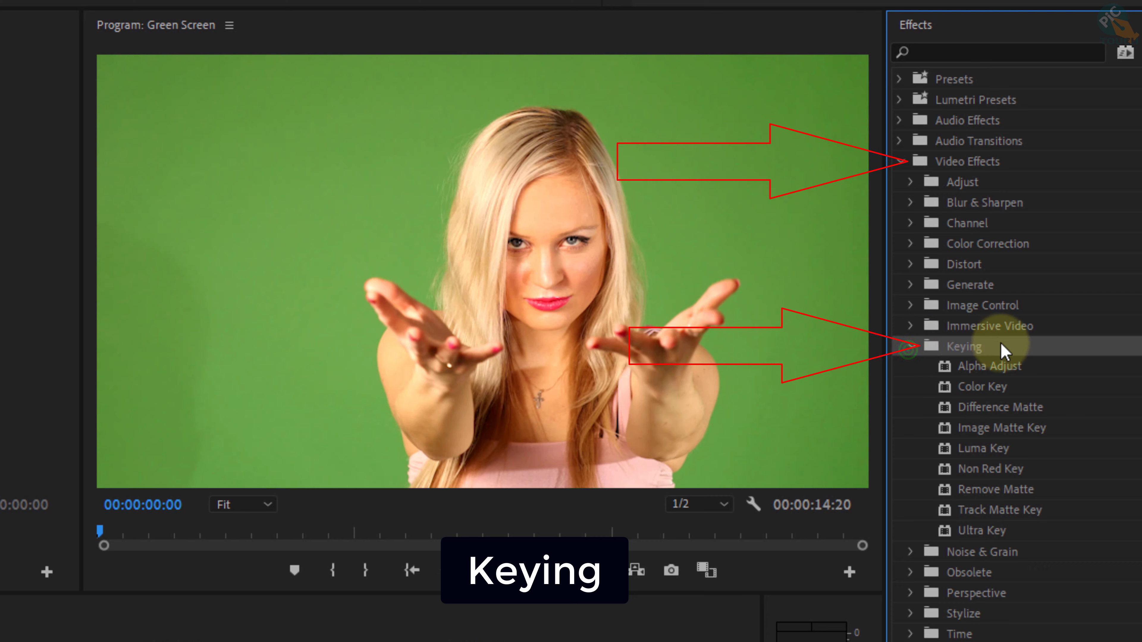
left_click(1000, 531)
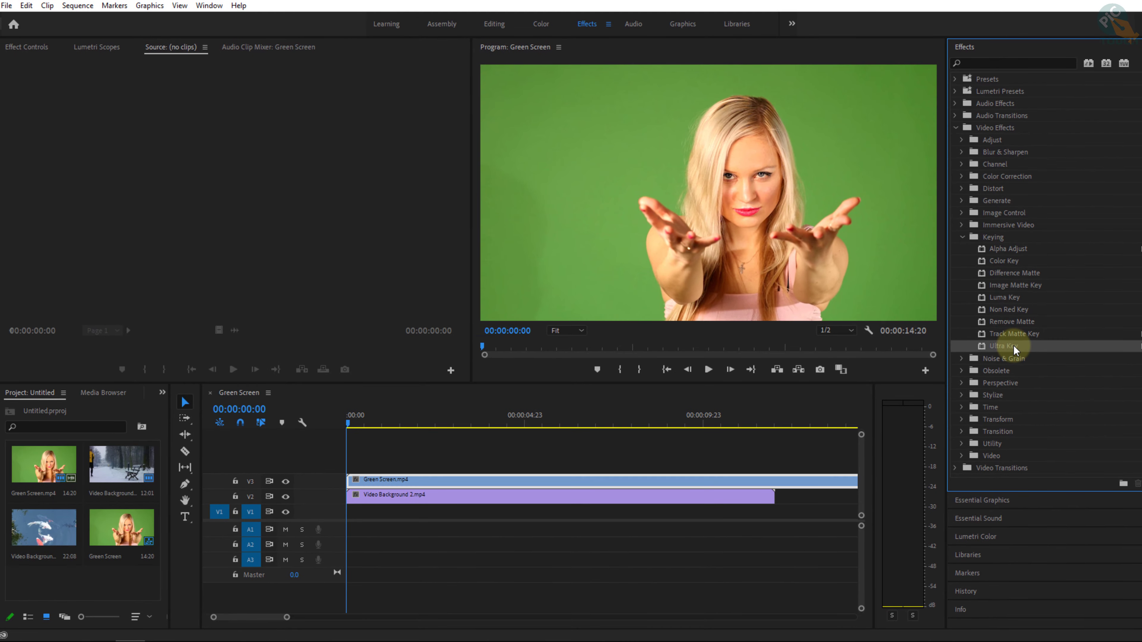
left_click(1013, 346)
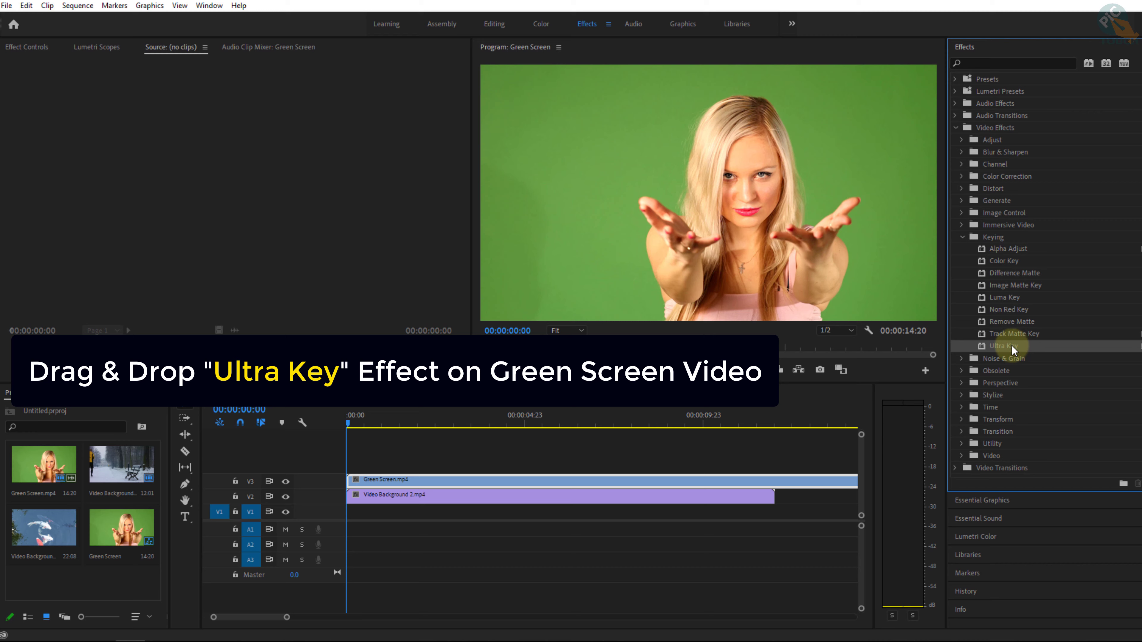
left_click_drag(1013, 350, 651, 480)
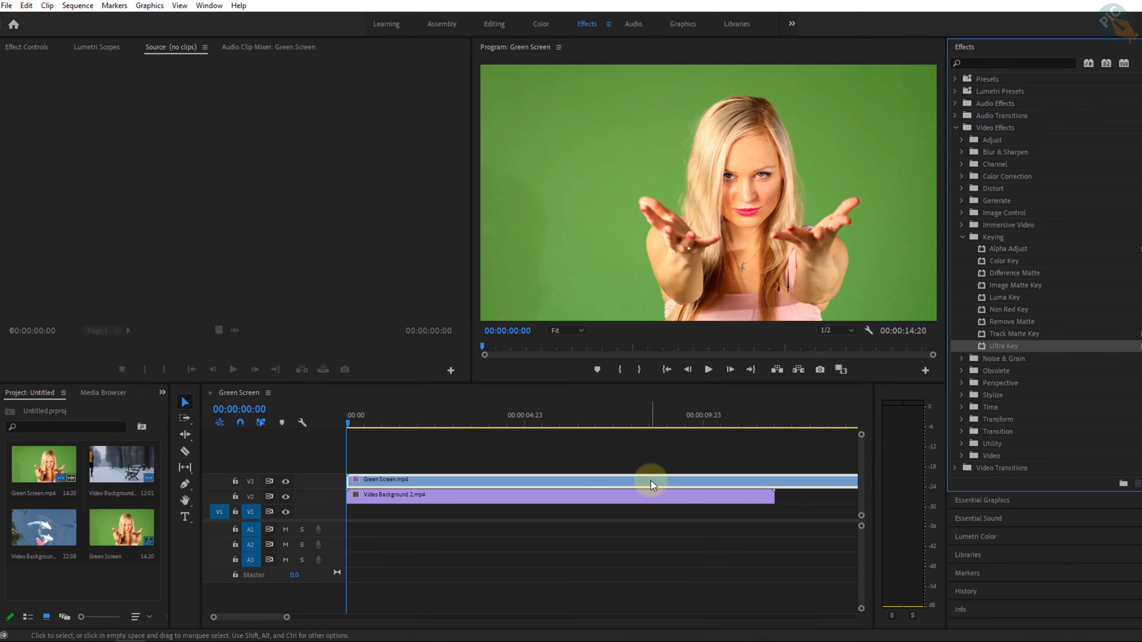
left_click(650, 480)
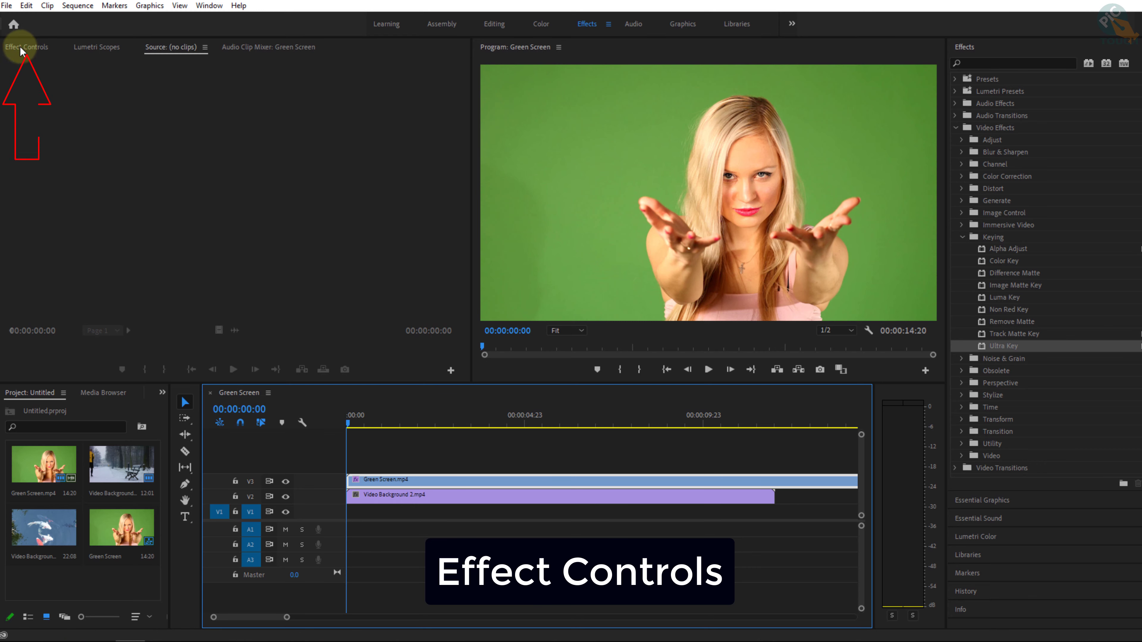
Show the clip's Ultra Key settings, enlarge the Program monitor, and fit both clips in the timeline.
left_click(36, 48)
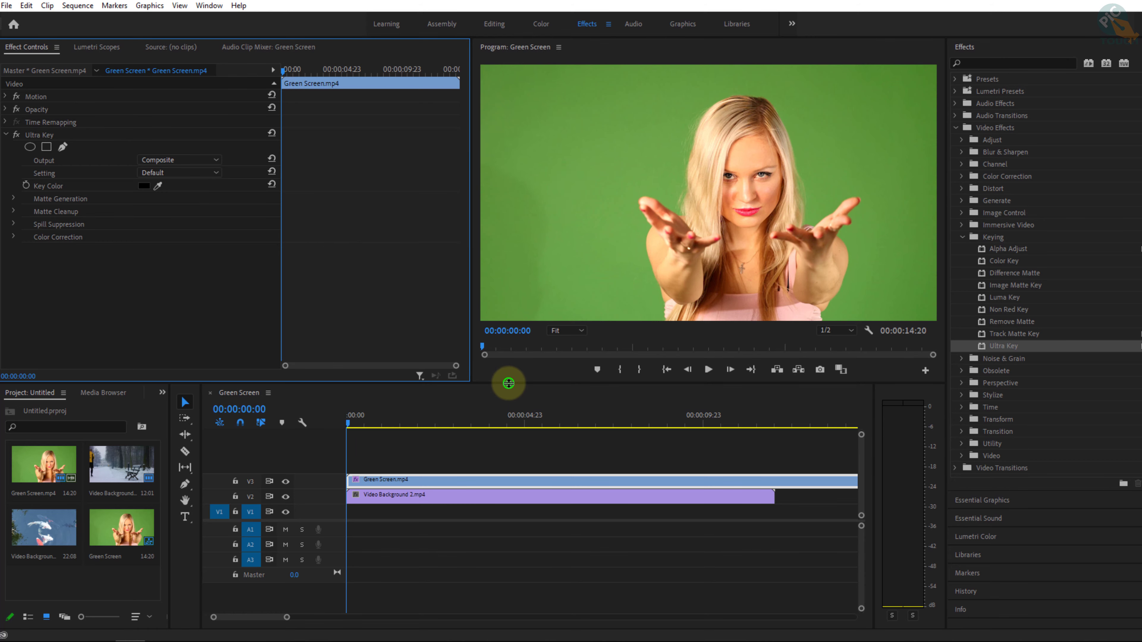
left_click_drag(509, 382, 505, 434)
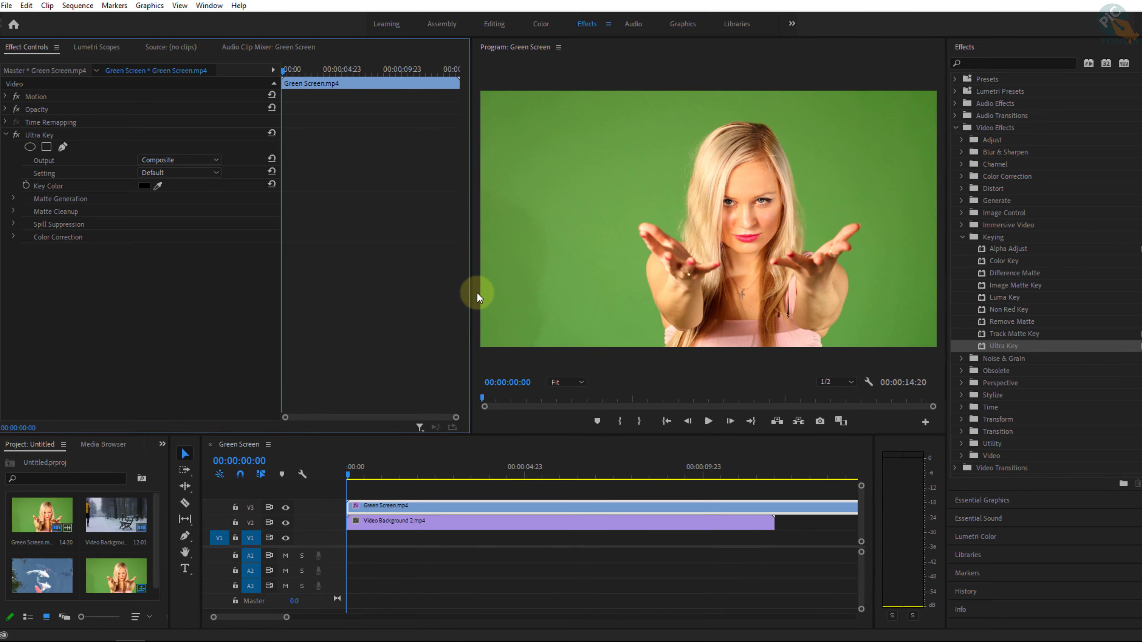
left_click_drag(472, 295, 228, 284)
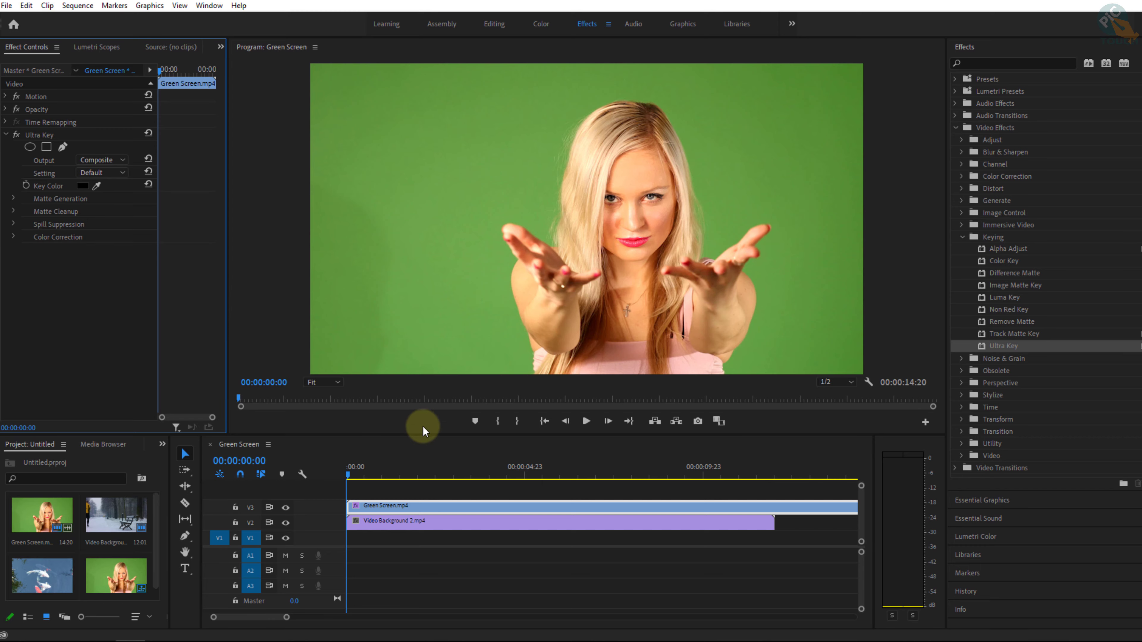
left_click_drag(424, 434, 425, 496)
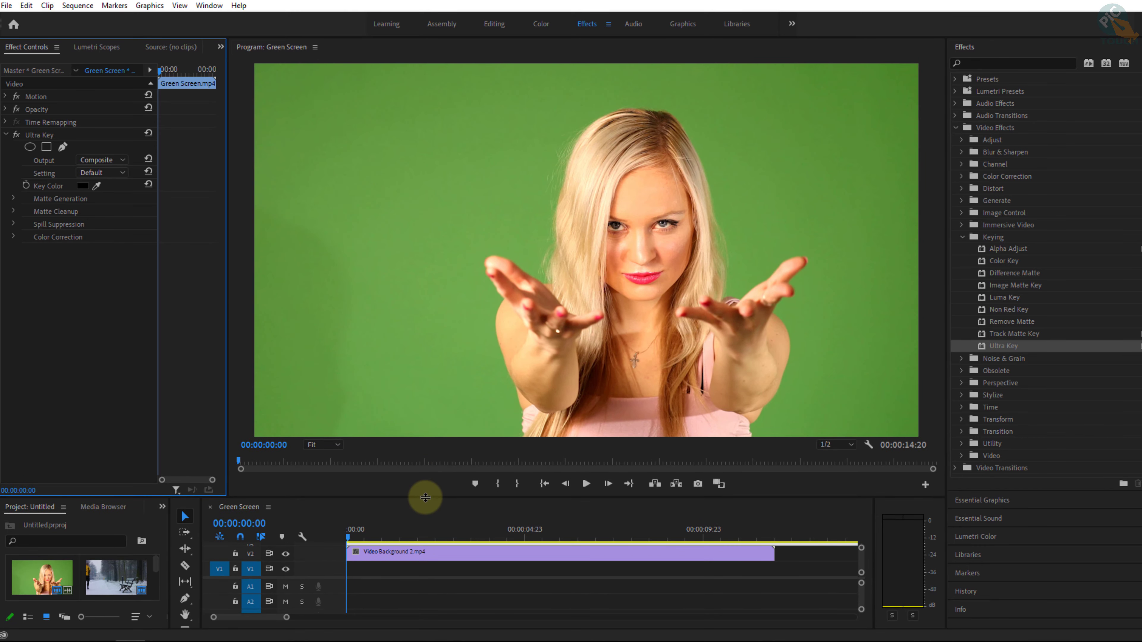
left_click_drag(945, 266, 995, 265)
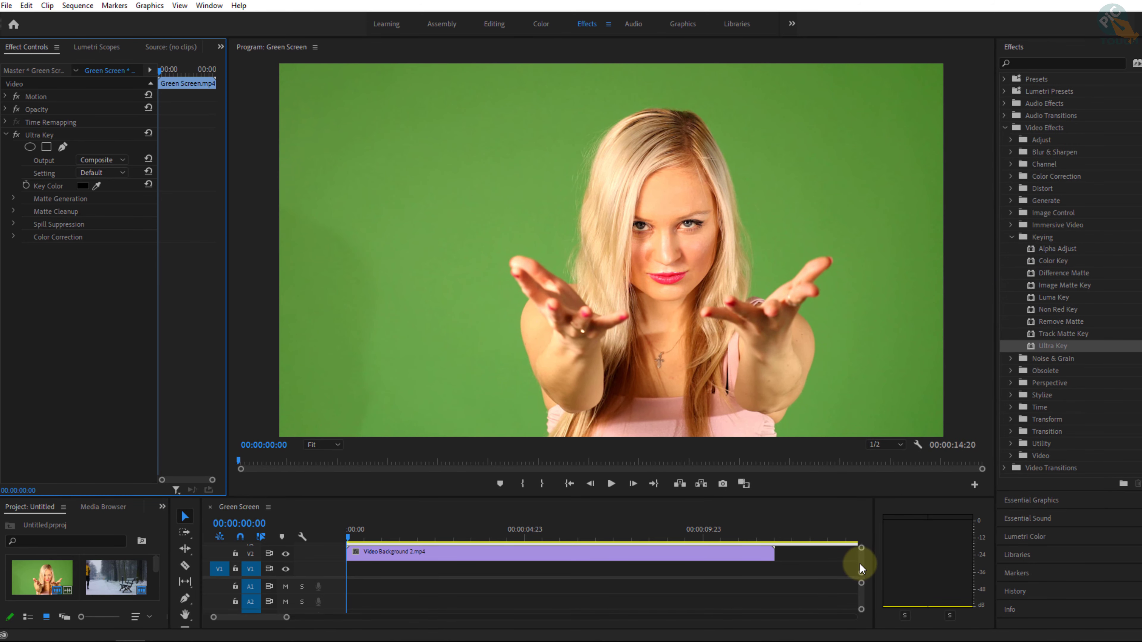
left_click_drag(862, 558, 863, 559)
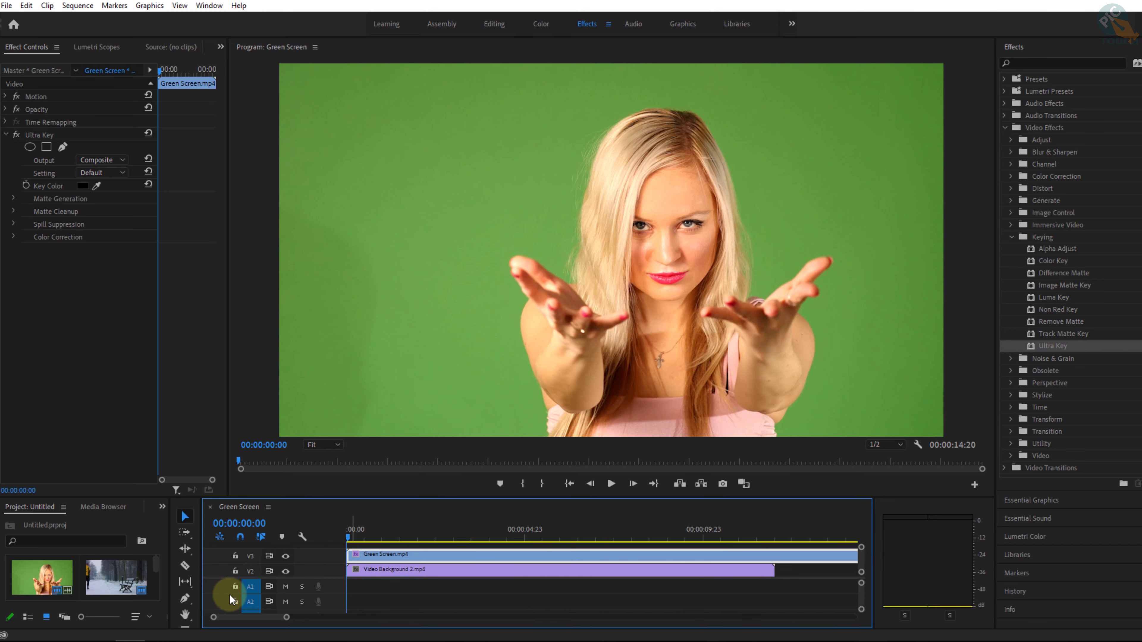
left_click_drag(286, 621, 293, 620)
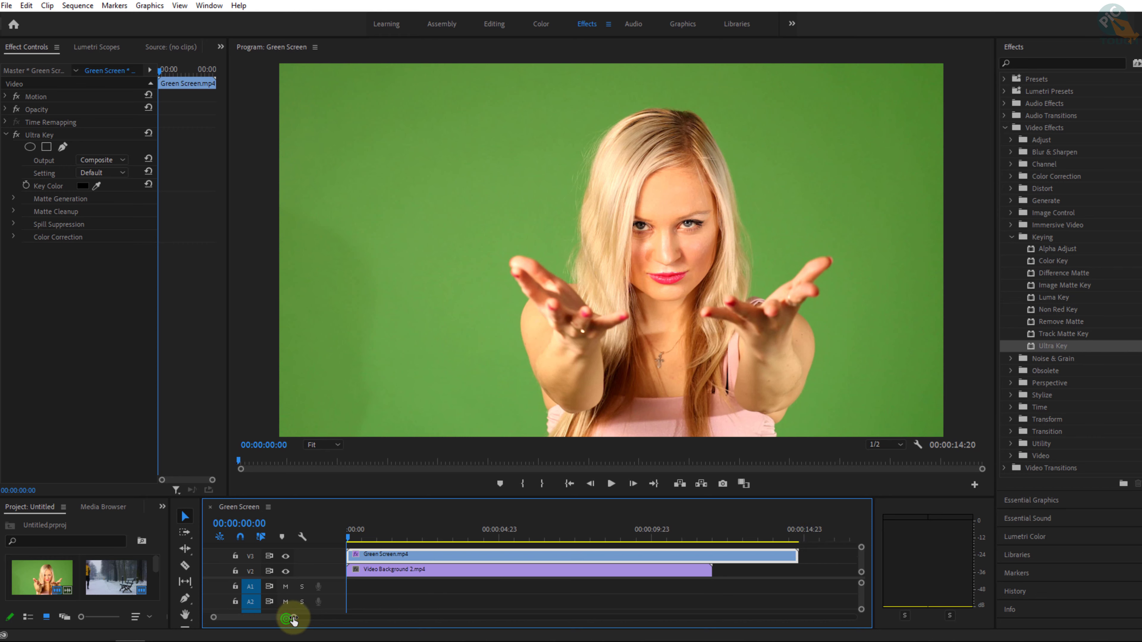
left_click(751, 556)
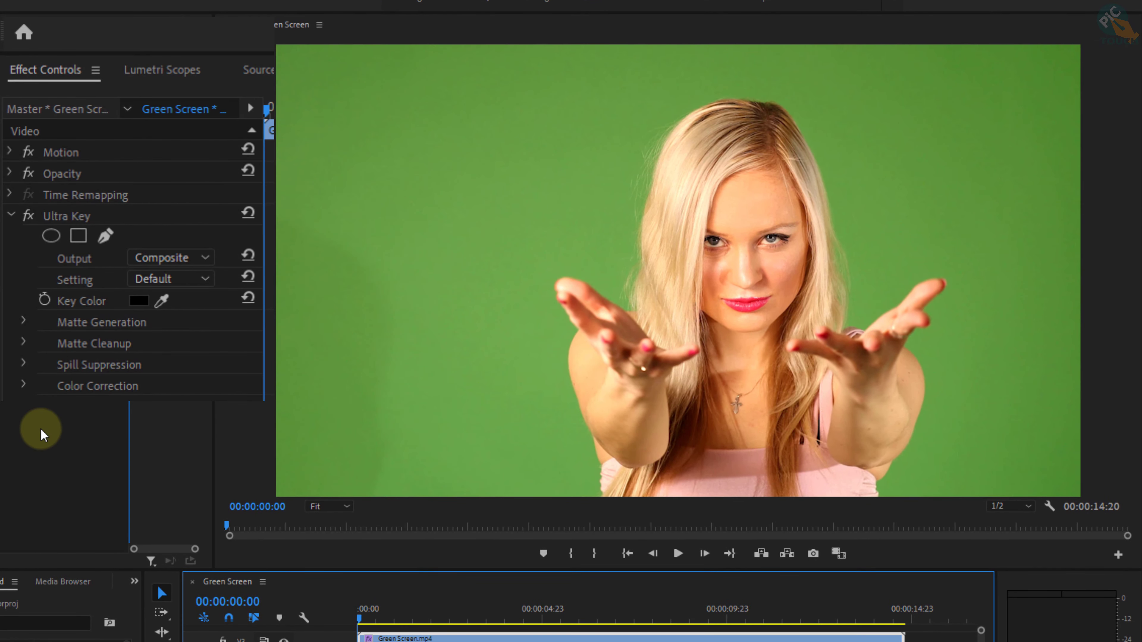
Sample the green backdrop as Ultra Key's key colour, then select the background clip's Motion settings.
left_click(163, 301)
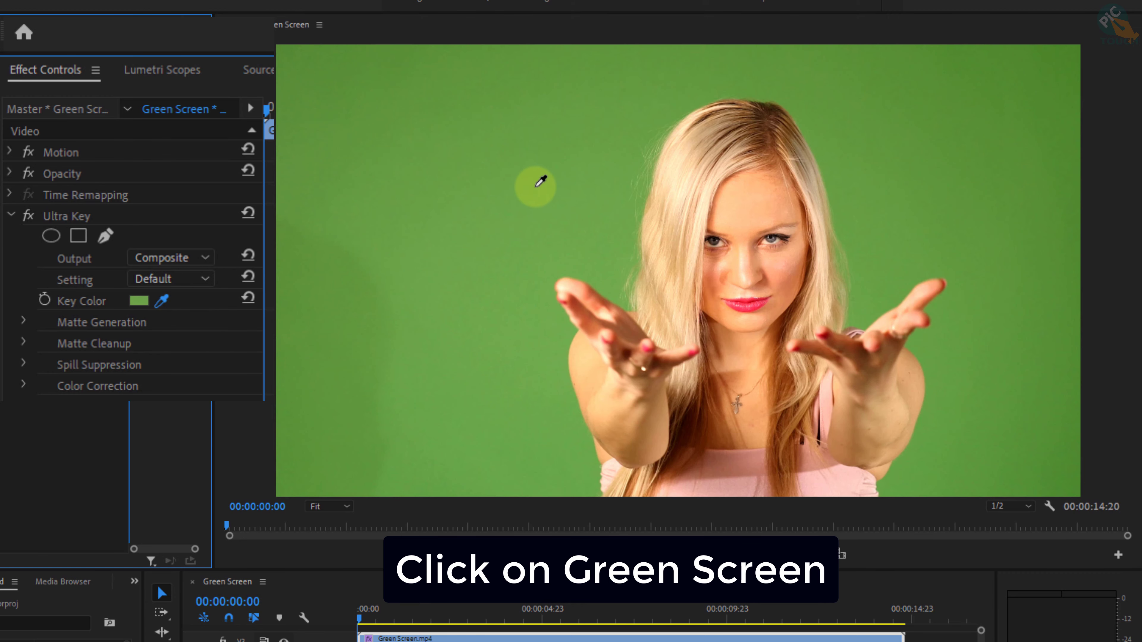
left_click(535, 186)
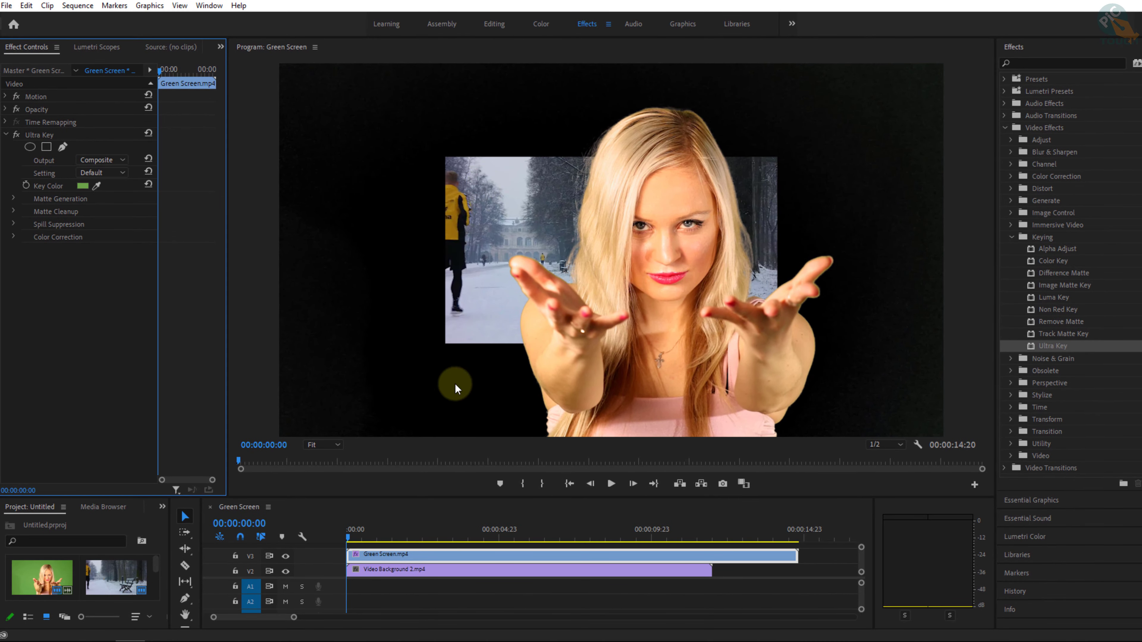
left_click(480, 570)
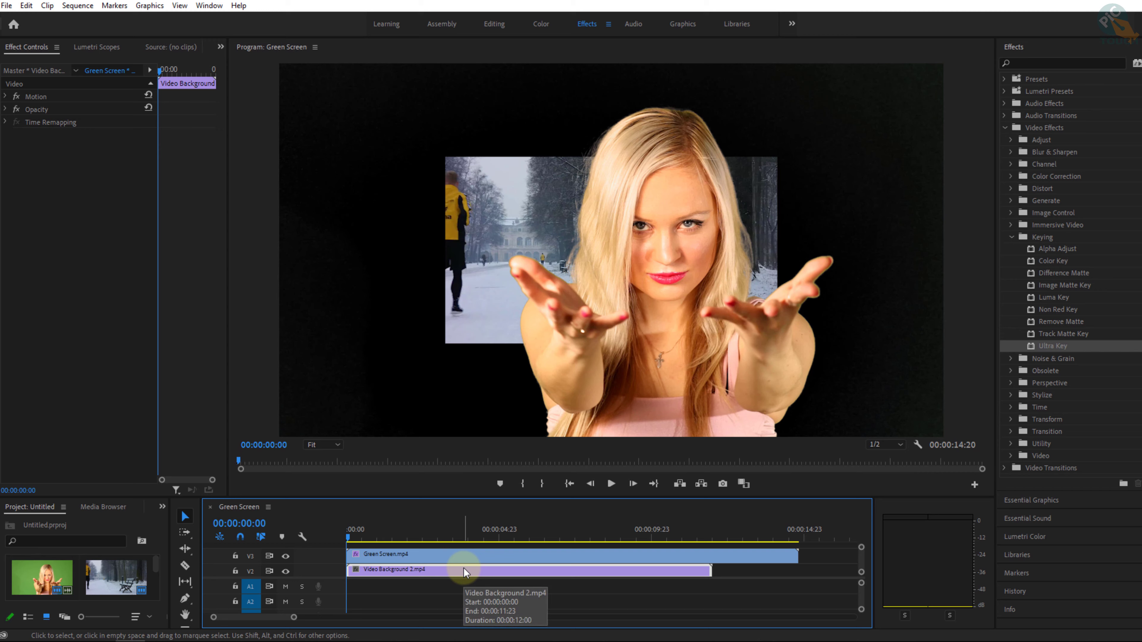
left_click(42, 96)
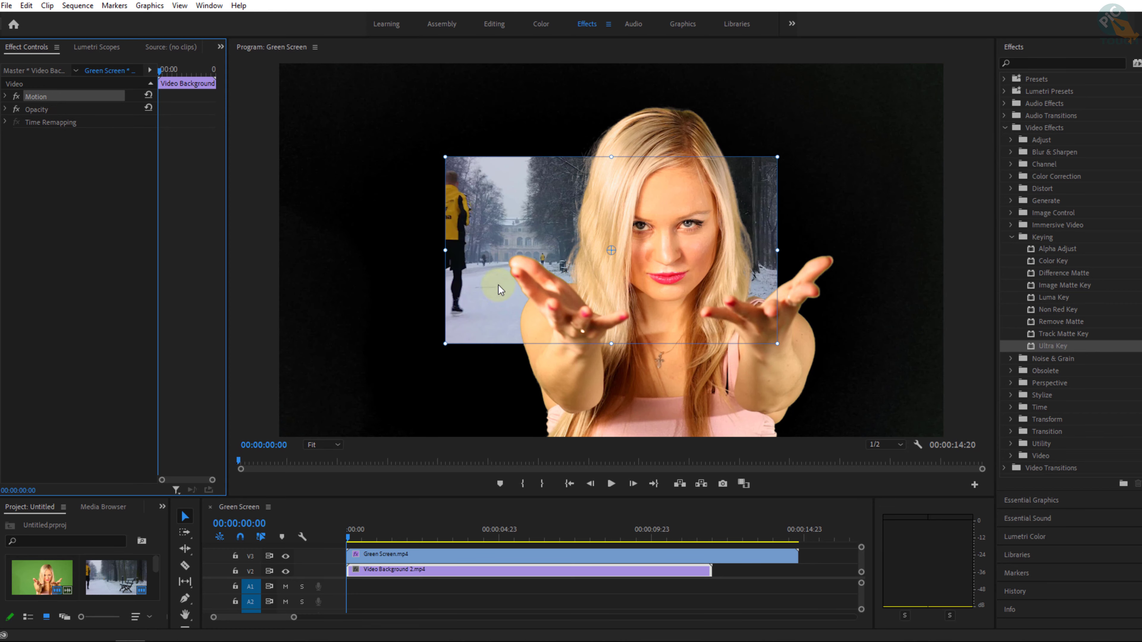
Drag the background's corner handle in the Program monitor until the snowy park reaches the frame edges.
left_click_drag(445, 252, 280, 246)
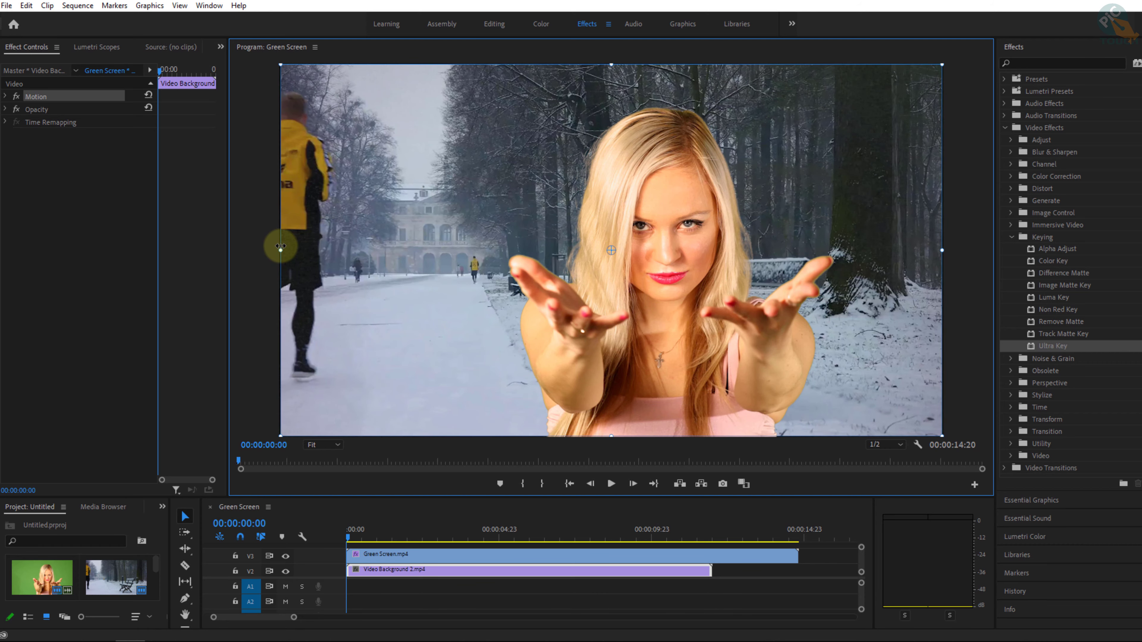
left_click_drag(279, 246, 278, 248)
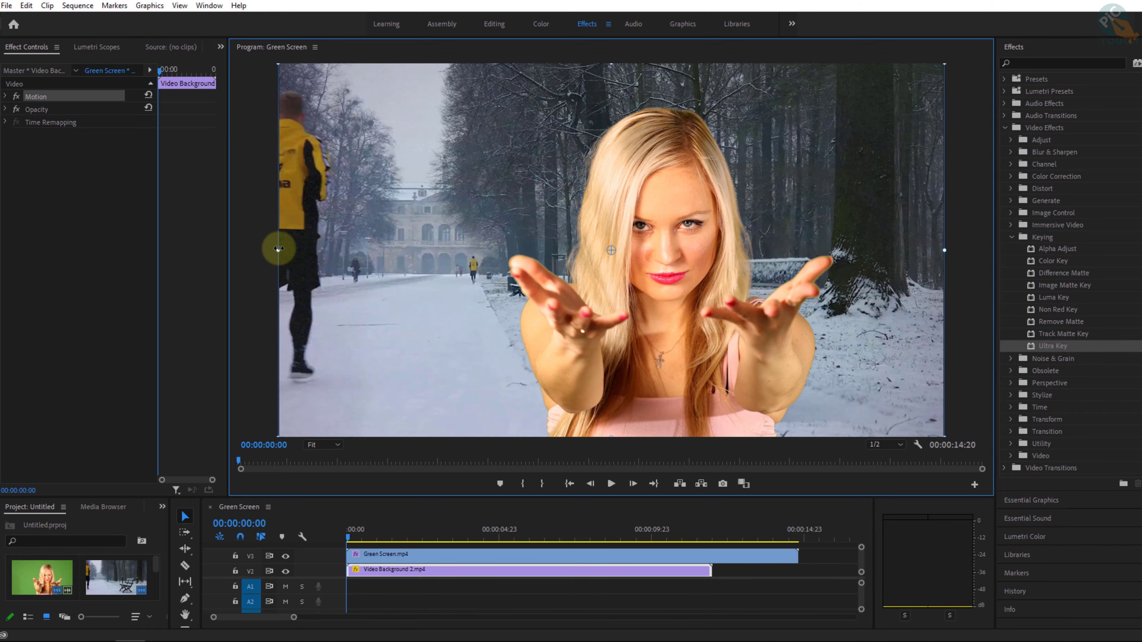
Play the keyed composite from the start, scrub toward the end, then reselect Green Screen.mp4 on V3.
left_click(347, 536)
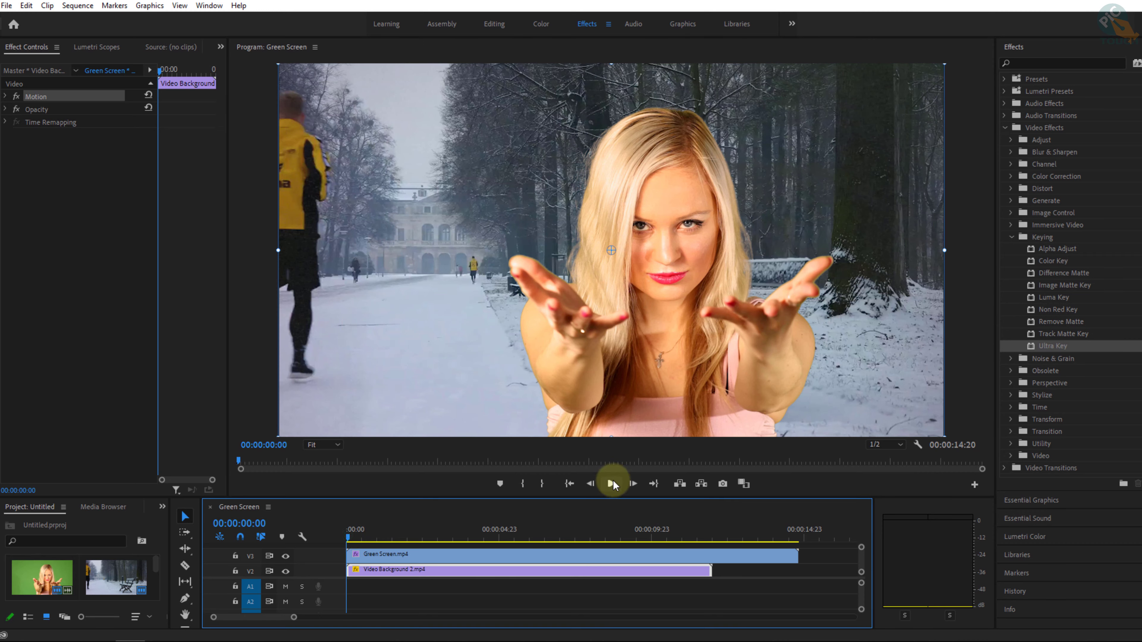
left_click(608, 484)
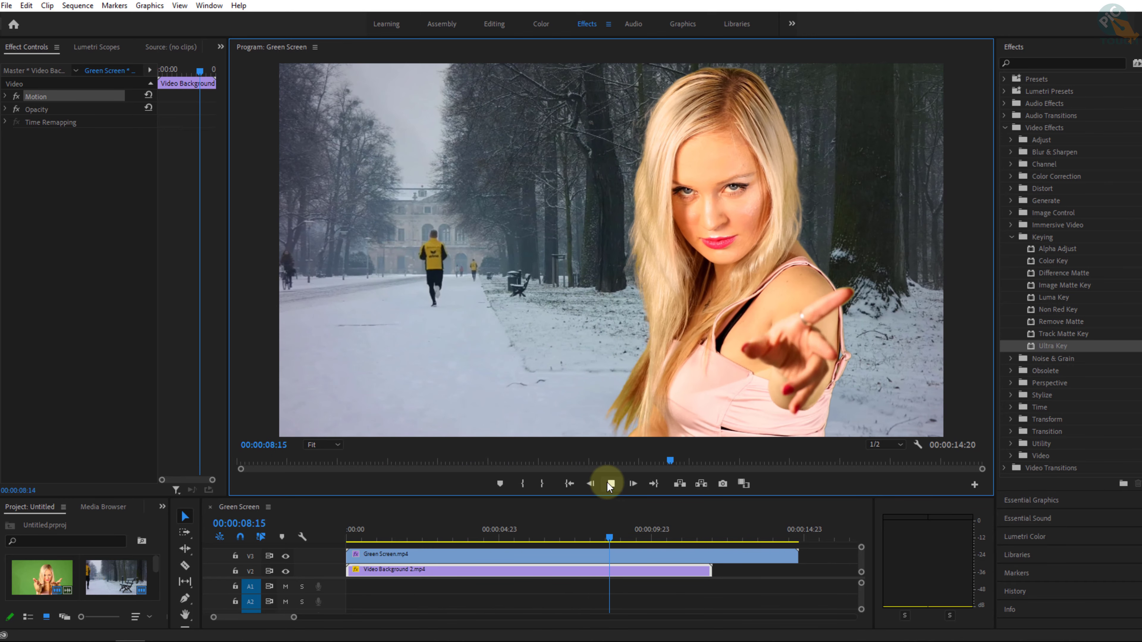
left_click(606, 483)
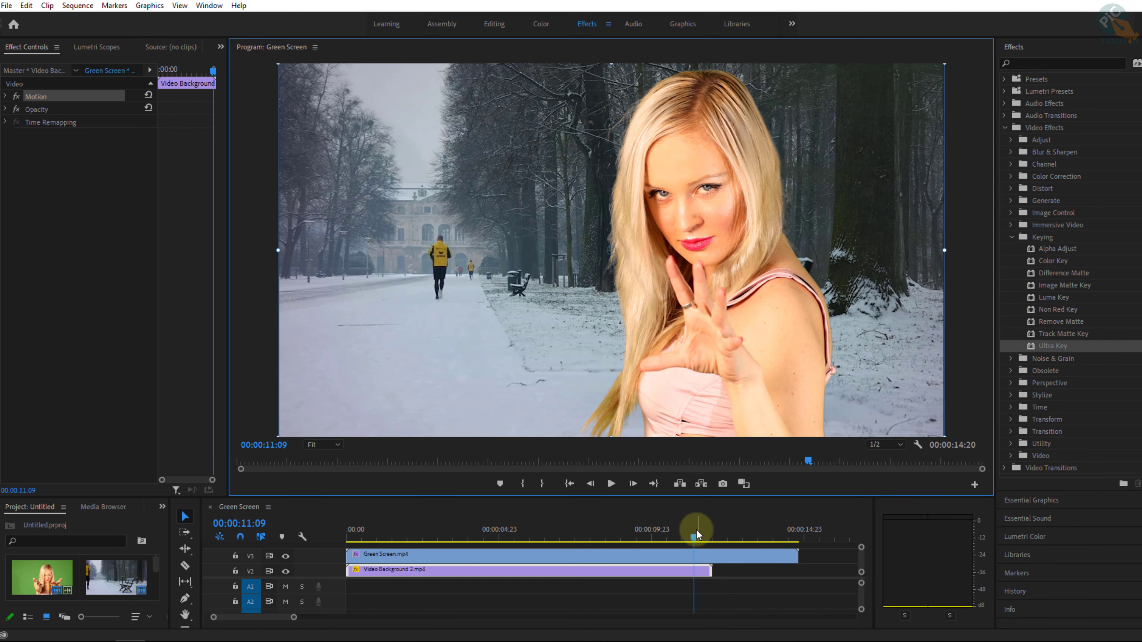
mouse_move(696, 534)
left_mouse_down()
mouse_move(748, 542)
mouse_move(622, 540)
left_mouse_up()
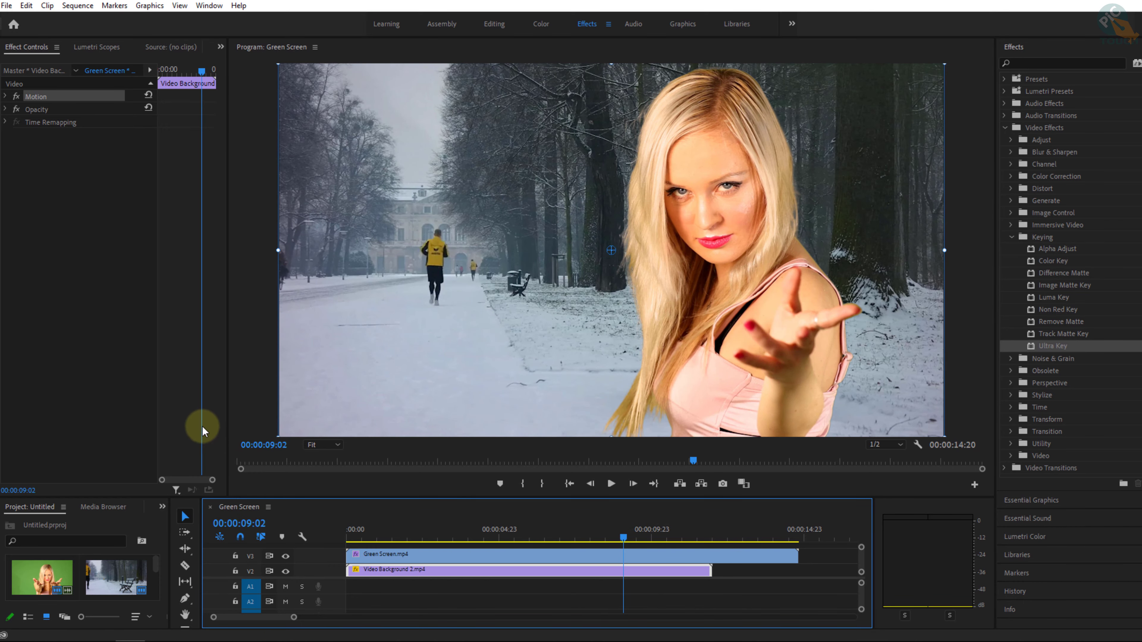
left_click(408, 555)
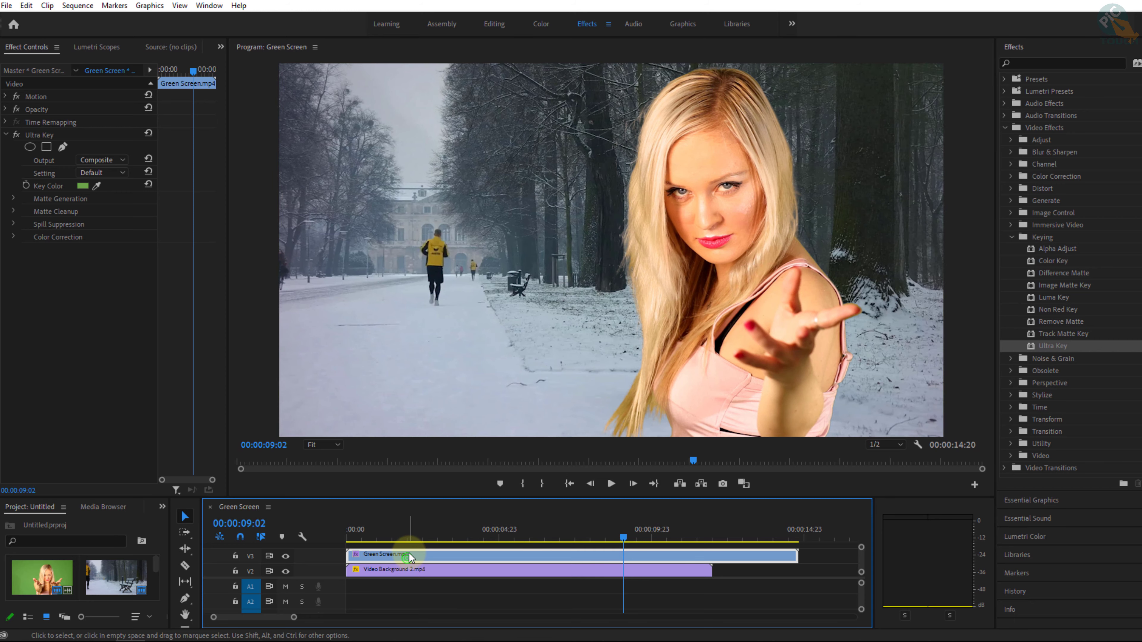
Raise the Ultra Key Matte Generation Tolerance to 60, then move the playhead back to an earlier frame.
left_click(13, 198)
left_click(61, 199)
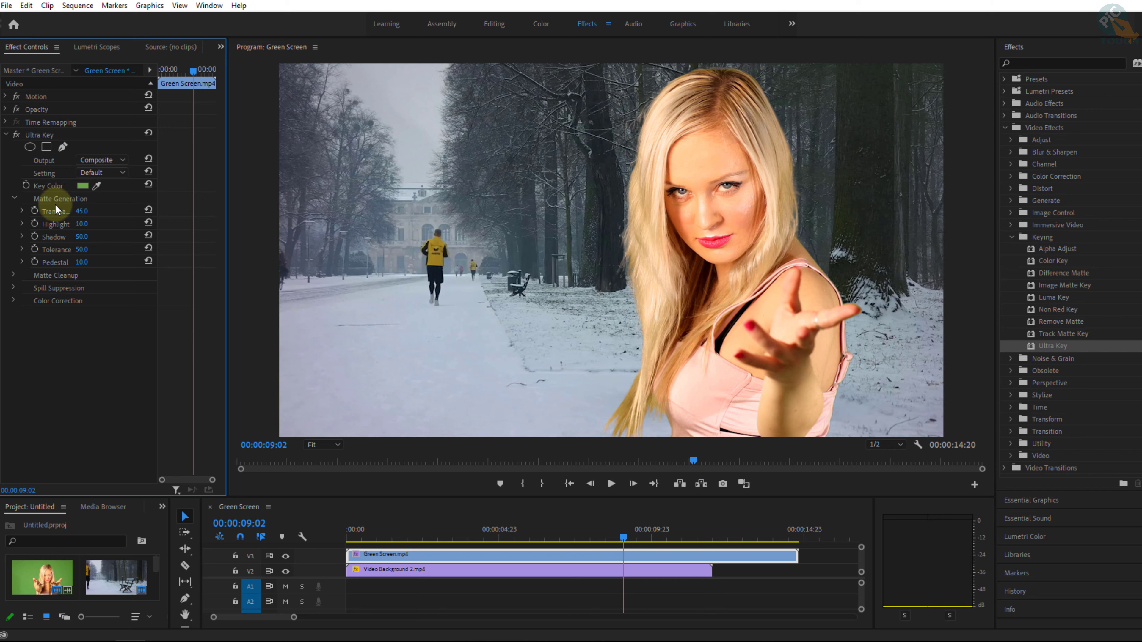
left_click(61, 250)
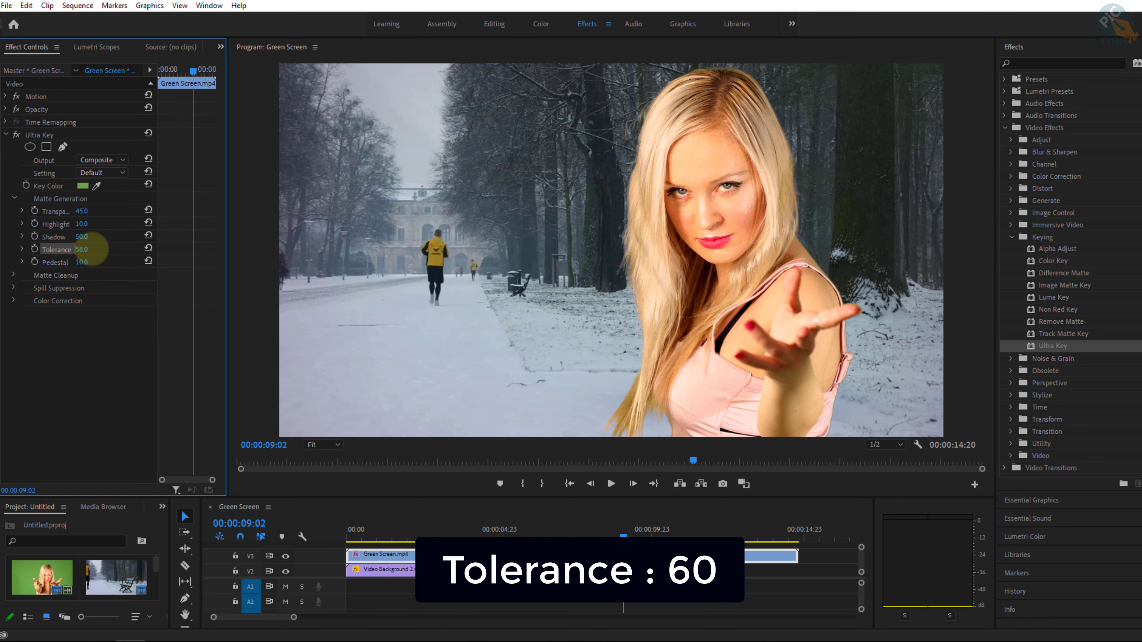
left_click_drag(92, 248, 93, 249)
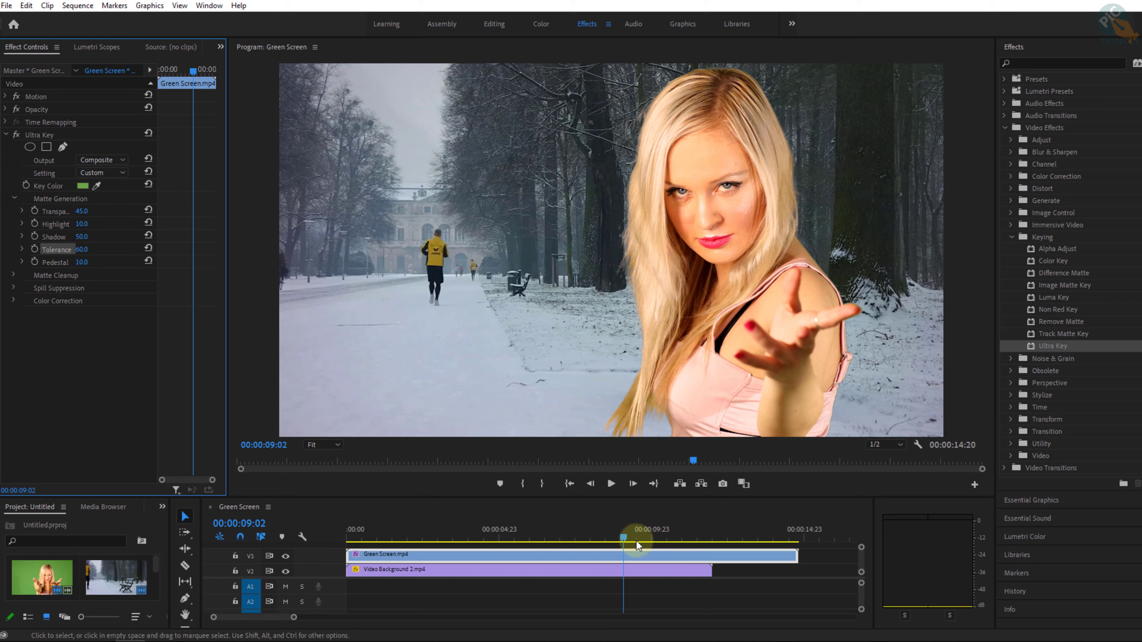
mouse_move(625, 535)
left_mouse_down()
mouse_move(442, 547)
mouse_move(331, 535)
left_mouse_up()
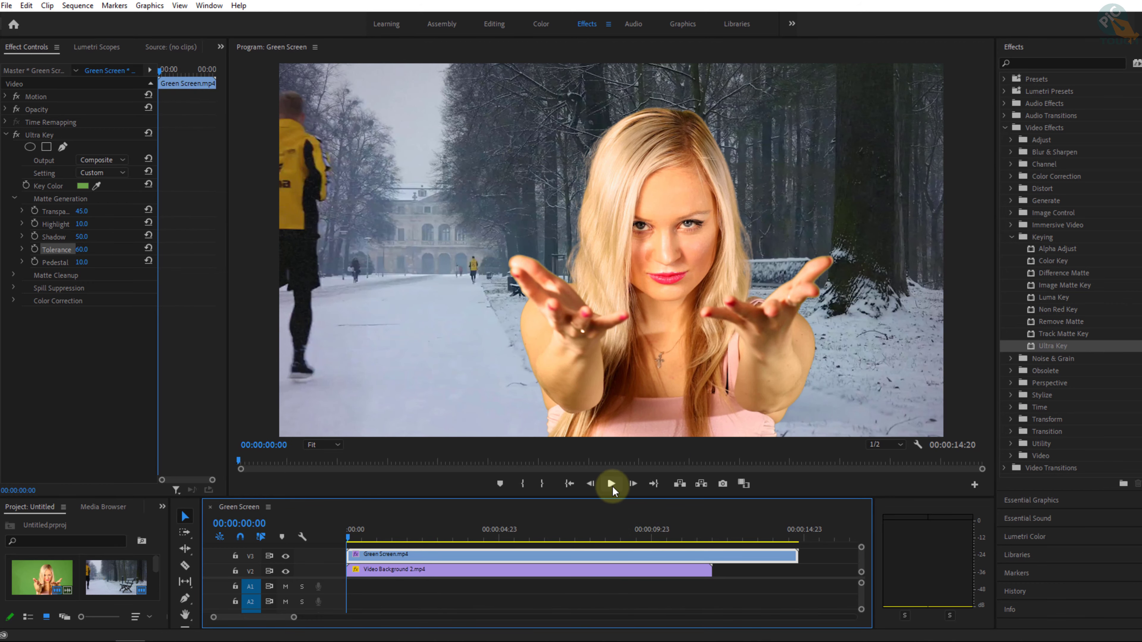
Play back the refined key of the woman over the snowy park and scrub through the sequence.
left_click(611, 484)
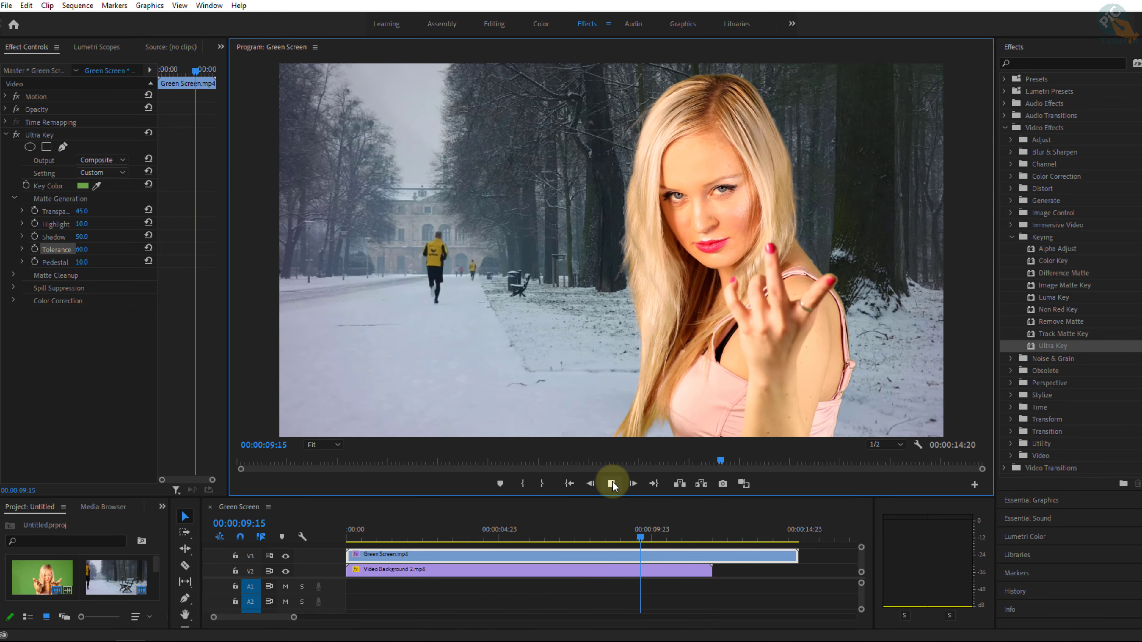
left_click(612, 485)
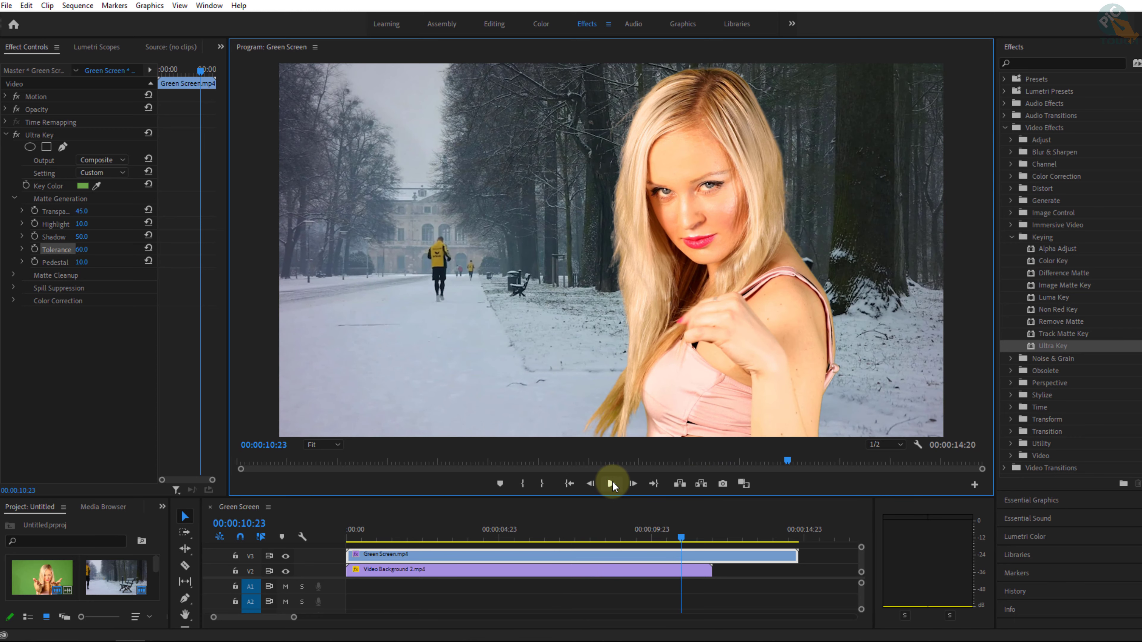
mouse_move(681, 538)
left_mouse_down()
mouse_move(779, 534)
mouse_move(667, 544)
left_mouse_up()
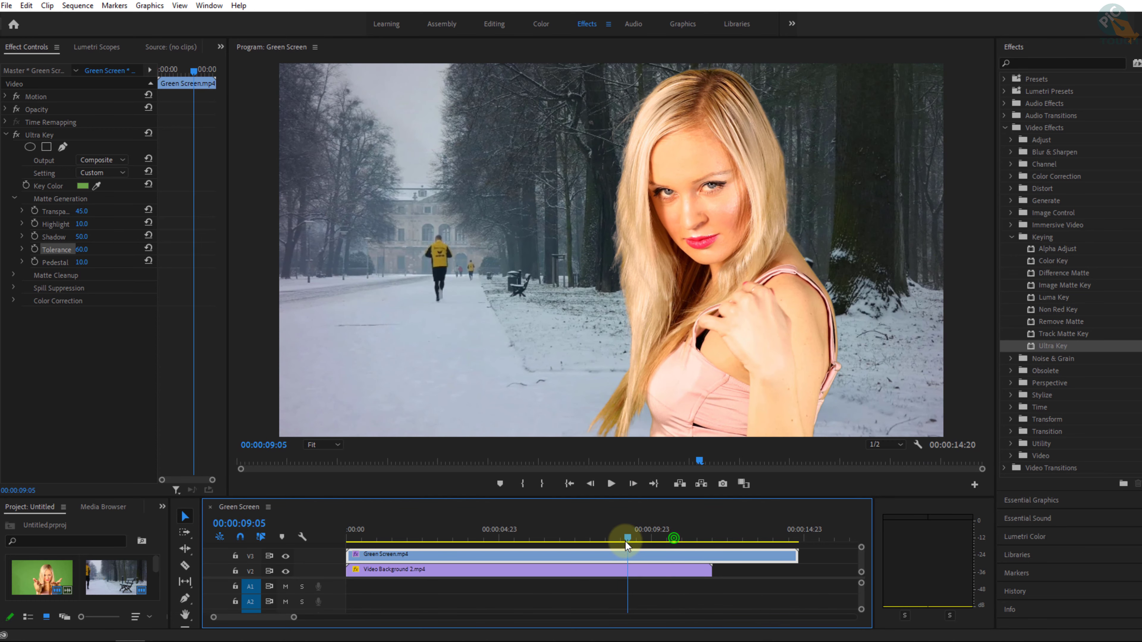
mouse_move(667, 544)
left_mouse_down()
mouse_move(449, 542)
mouse_move(419, 558)
left_mouse_up()
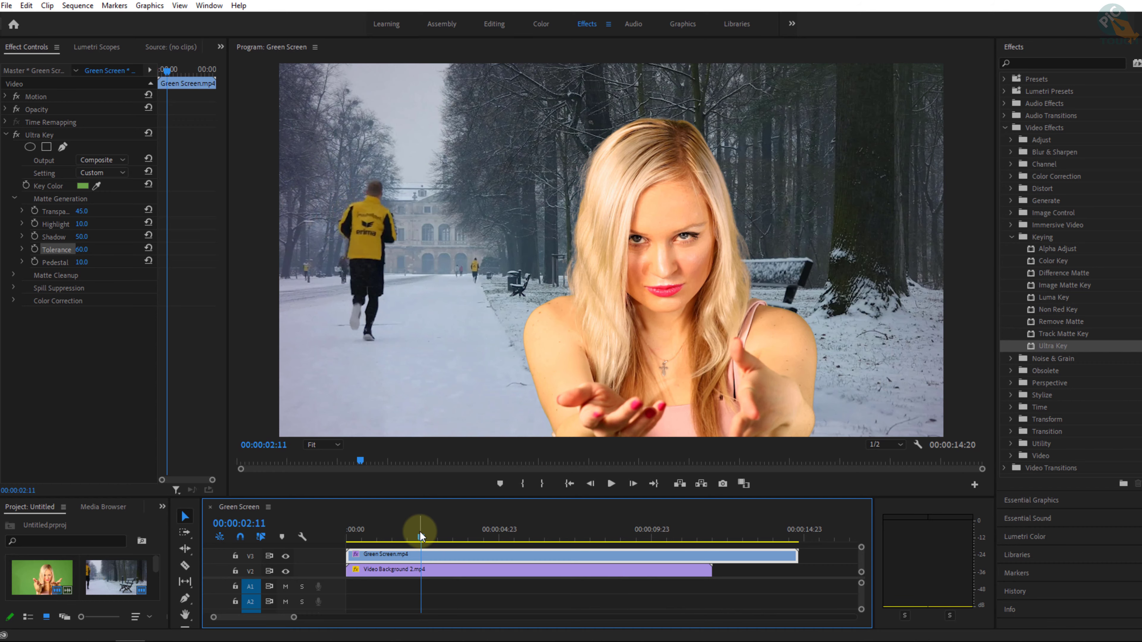
key("shift+1")
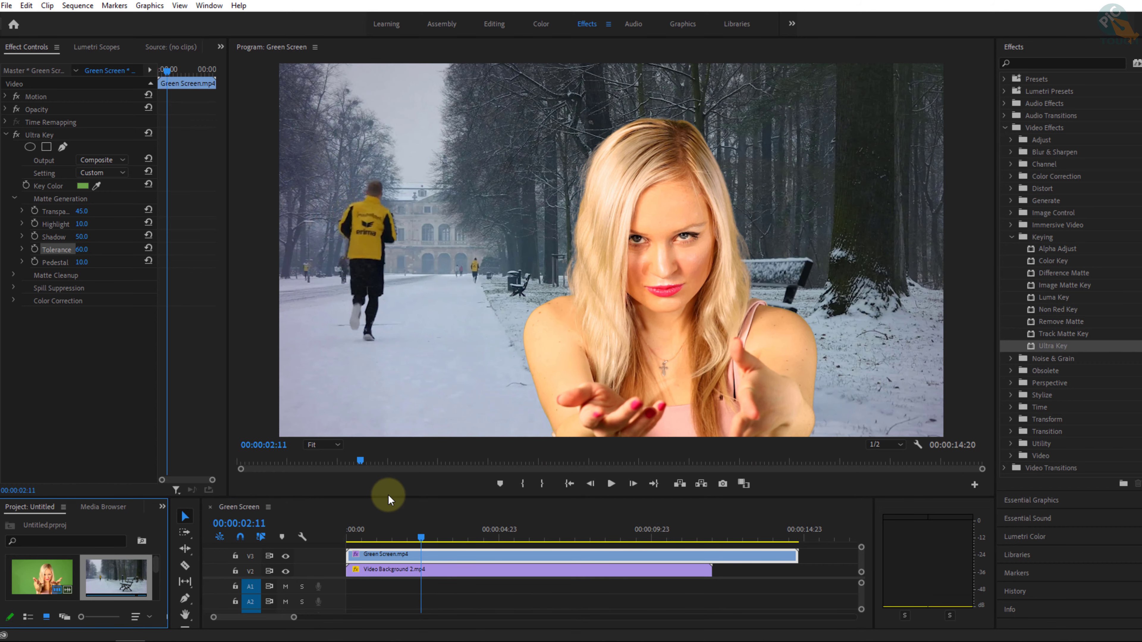
Place the 22:08 koi pond clip from the Project panel onto track V1.
left_click_drag(389, 497, 395, 460)
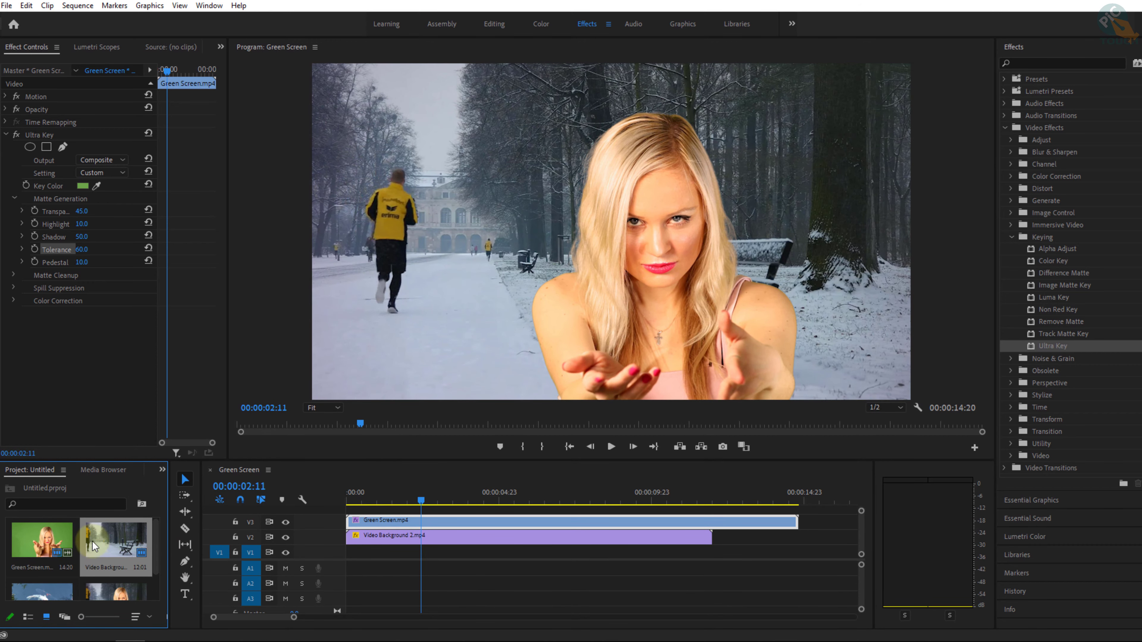
left_click_drag(157, 536, 158, 575)
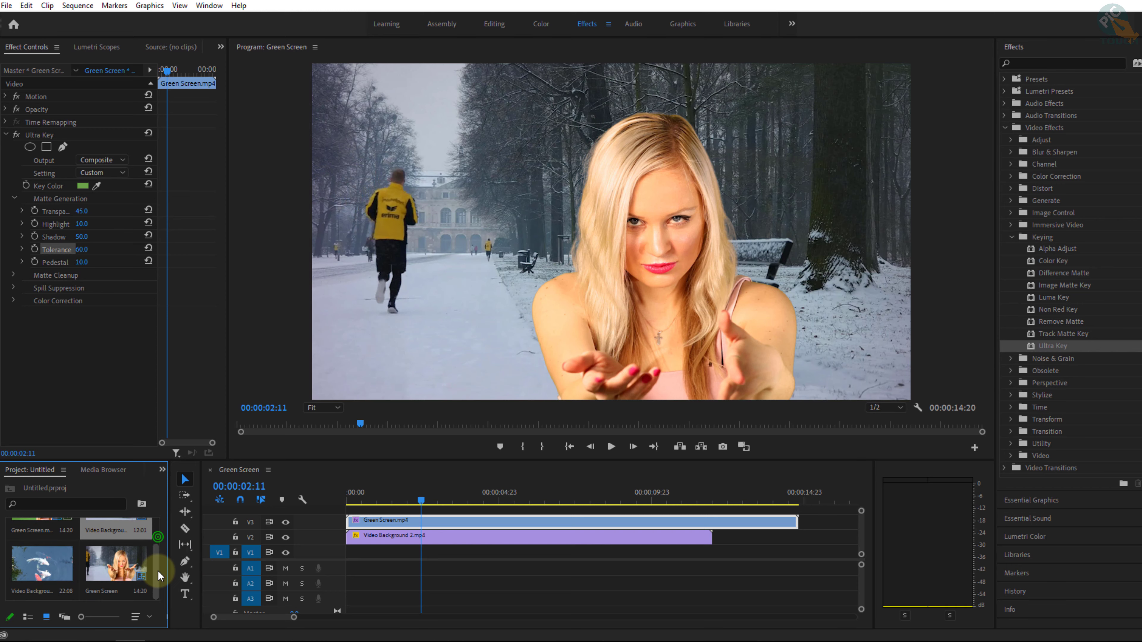
left_click(49, 569)
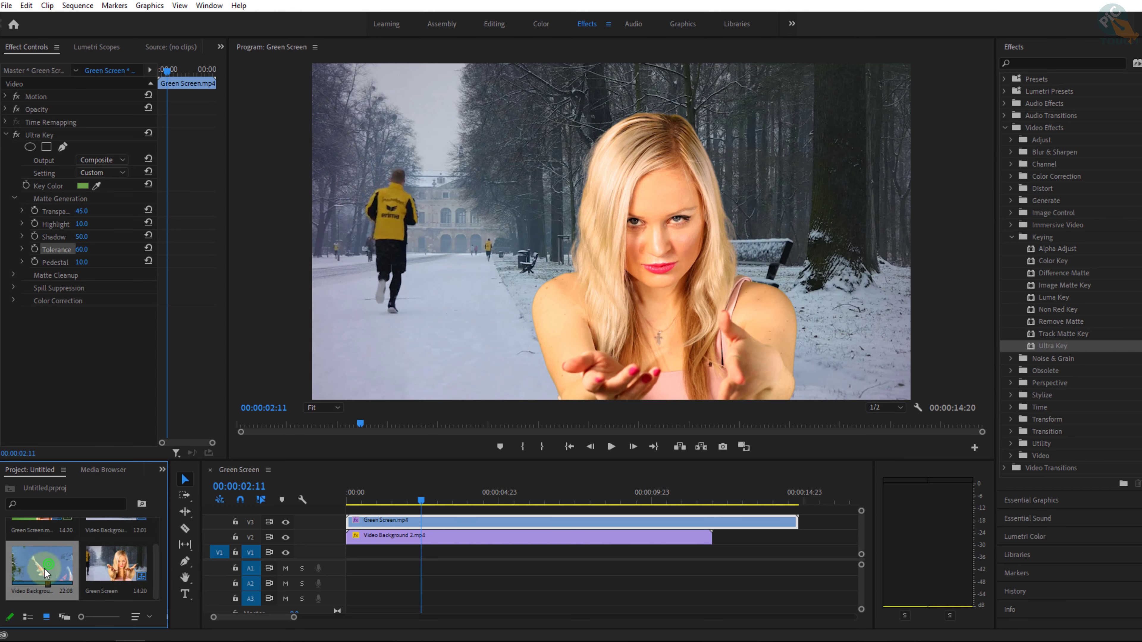
left_click_drag(39, 569, 386, 563)
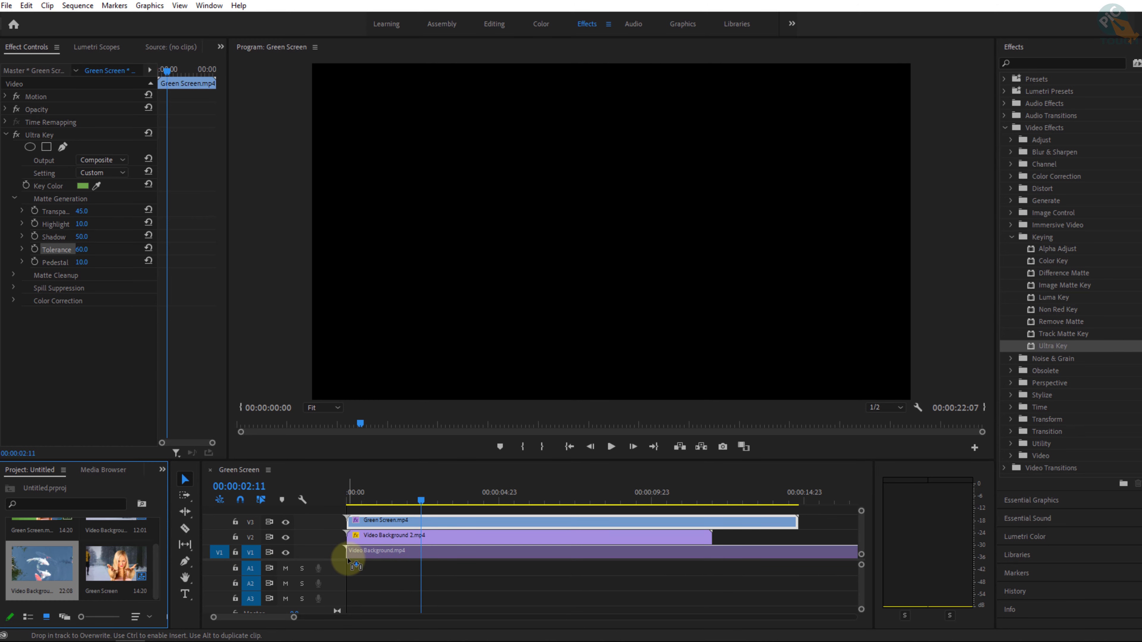
left_click_drag(353, 565, 355, 563)
left_click(475, 553)
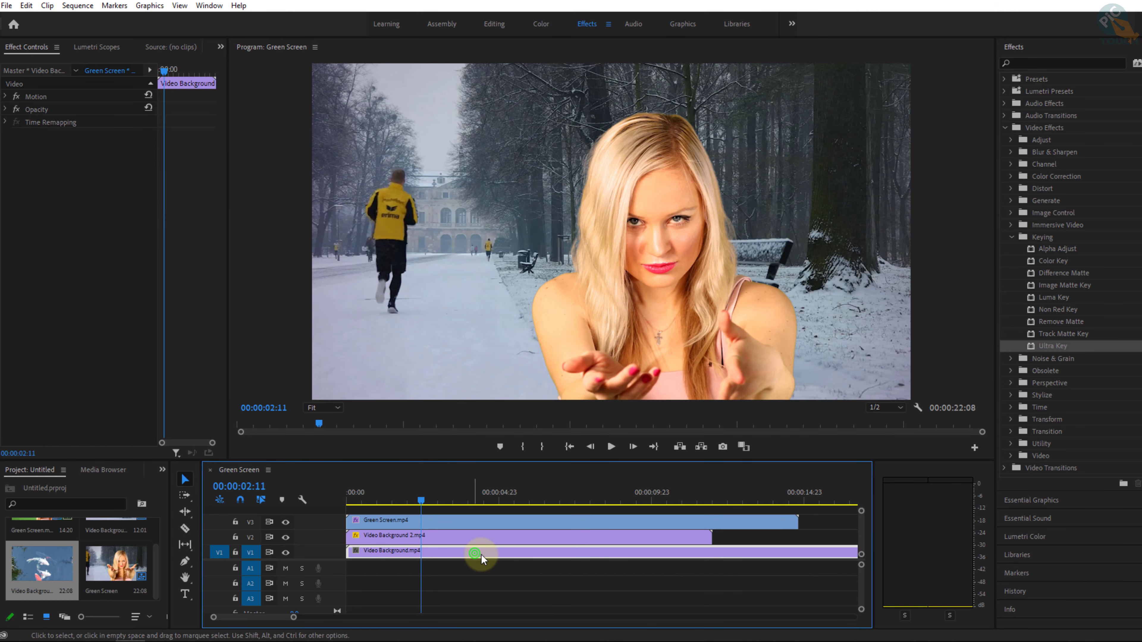
Hide the snow-park V2 track output and select the koi pond clip on V1.
left_click(474, 535)
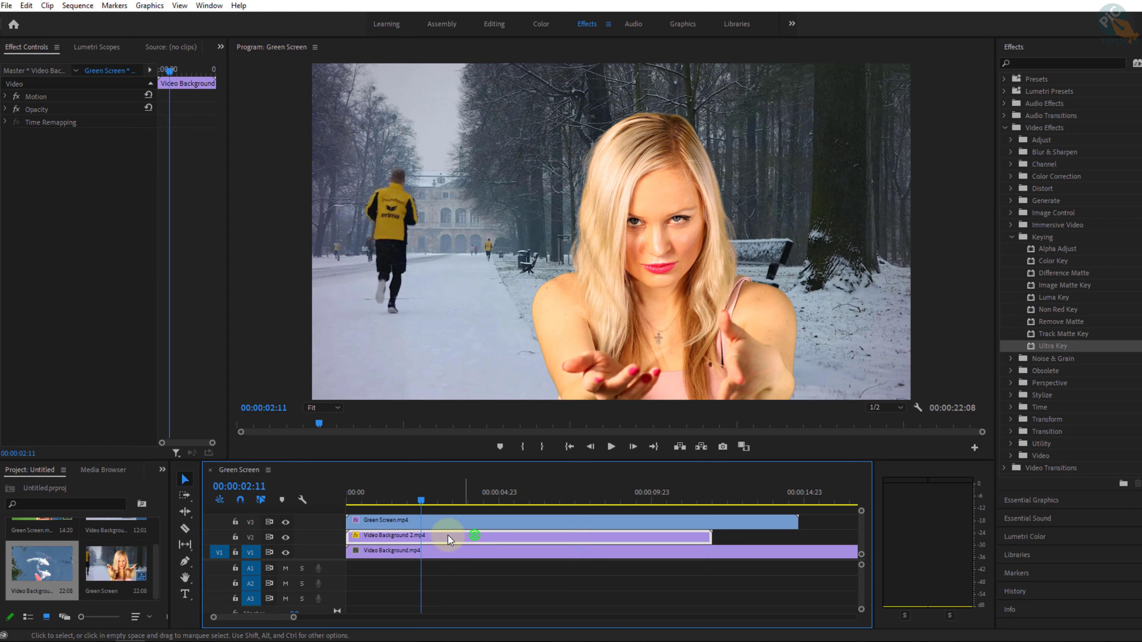
left_click(286, 537)
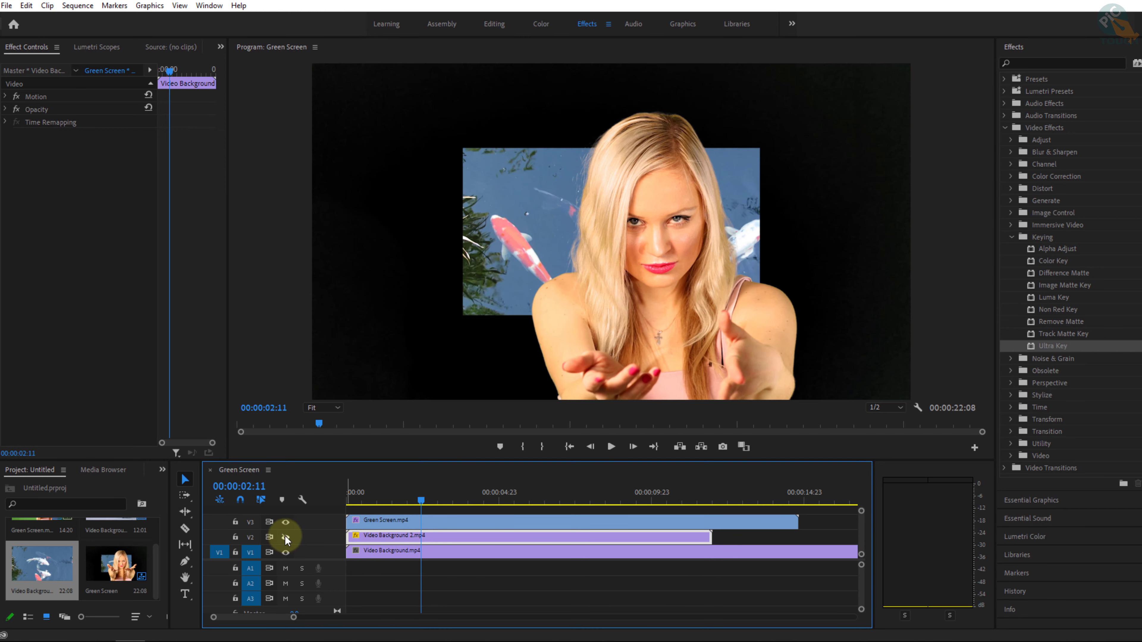
left_click(285, 537)
left_click(285, 536)
left_click(392, 554)
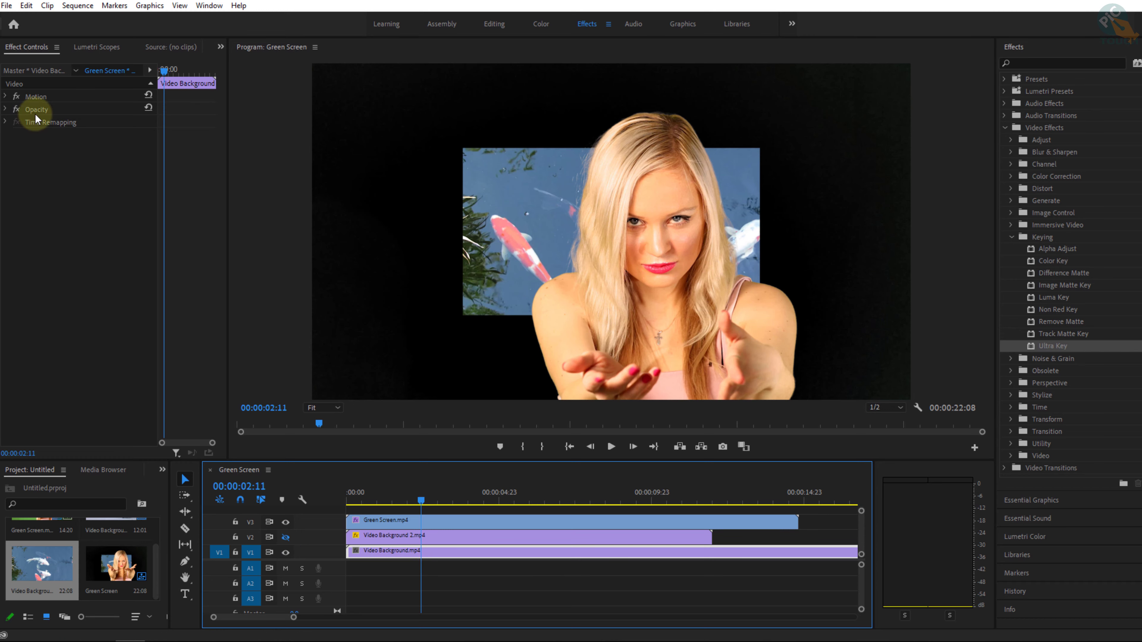
Scale the koi pond clip with its Motion handles to fill the frame, then return to the sequence start.
left_click(37, 96)
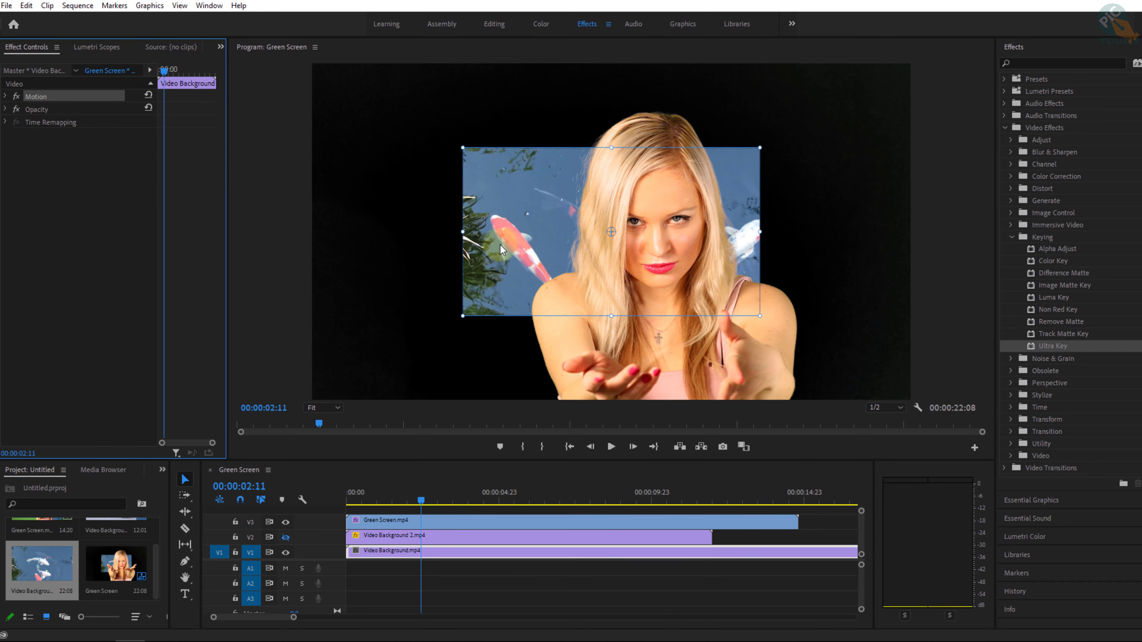
left_click_drag(463, 231, 313, 228)
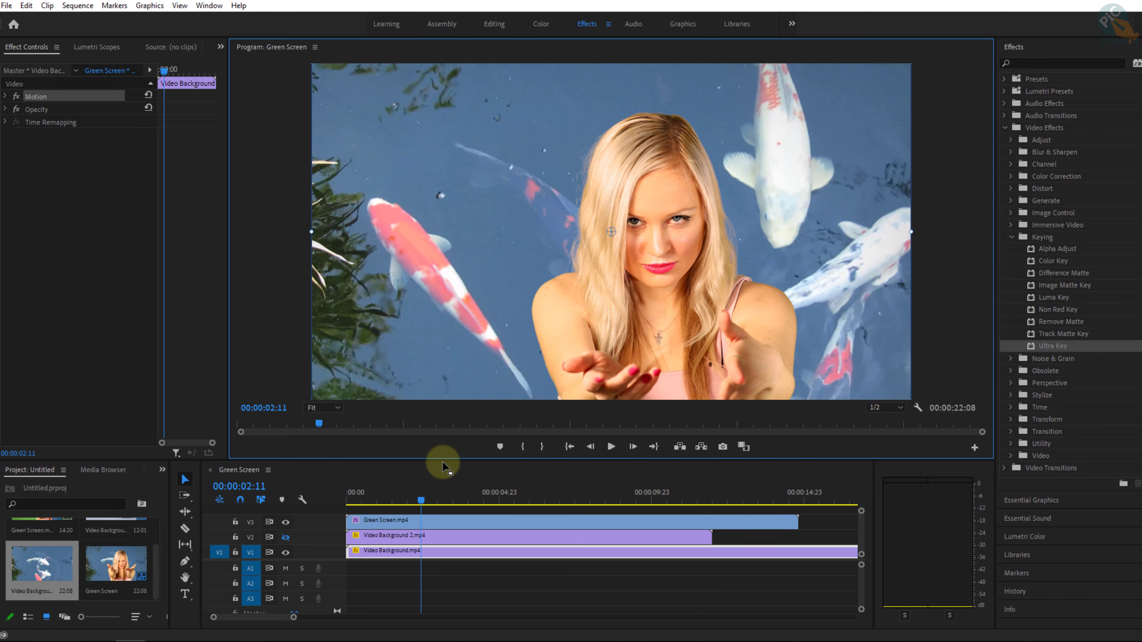
left_click_drag(446, 459, 448, 484)
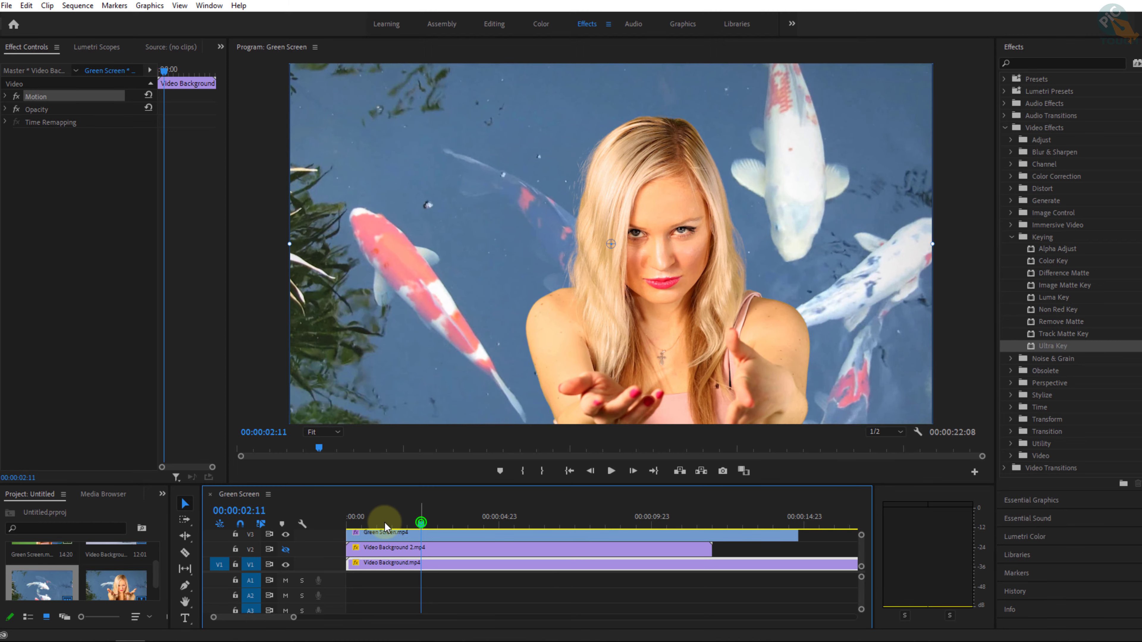
left_click_drag(420, 526, 309, 522)
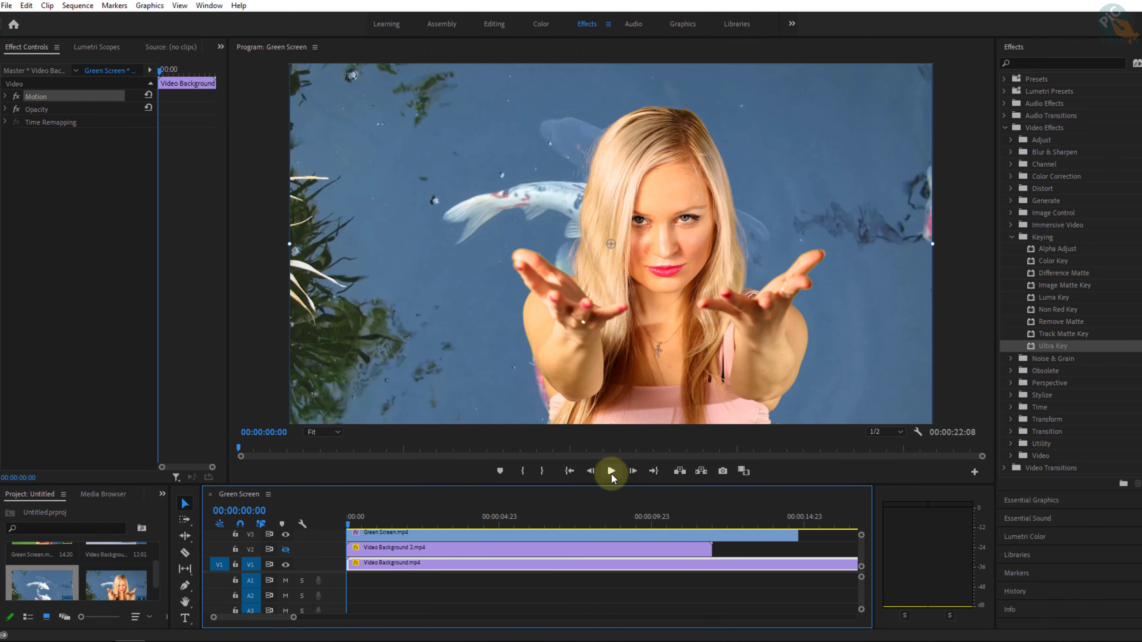
left_click(611, 473)
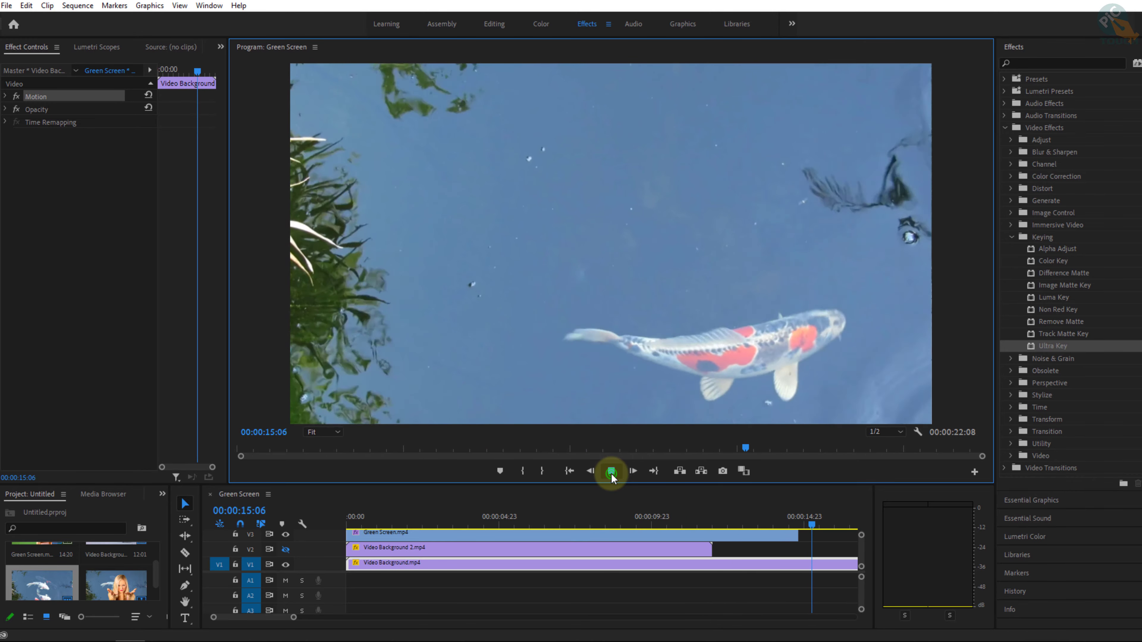
left_click(612, 472)
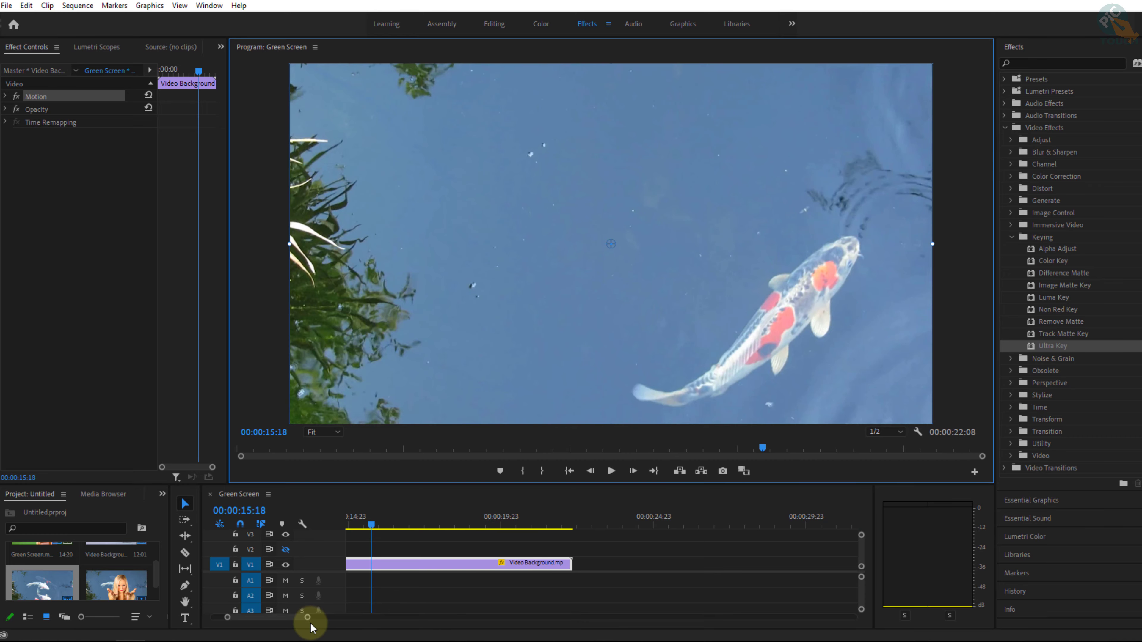
left_click_drag(308, 620, 294, 620)
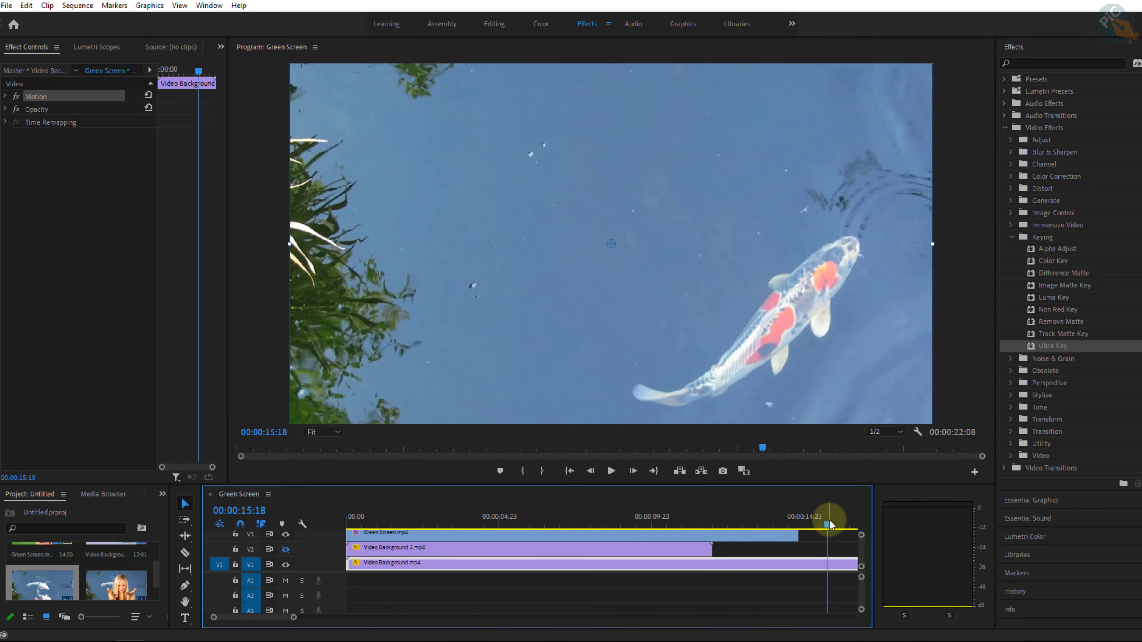
left_click_drag(829, 524, 307, 527)
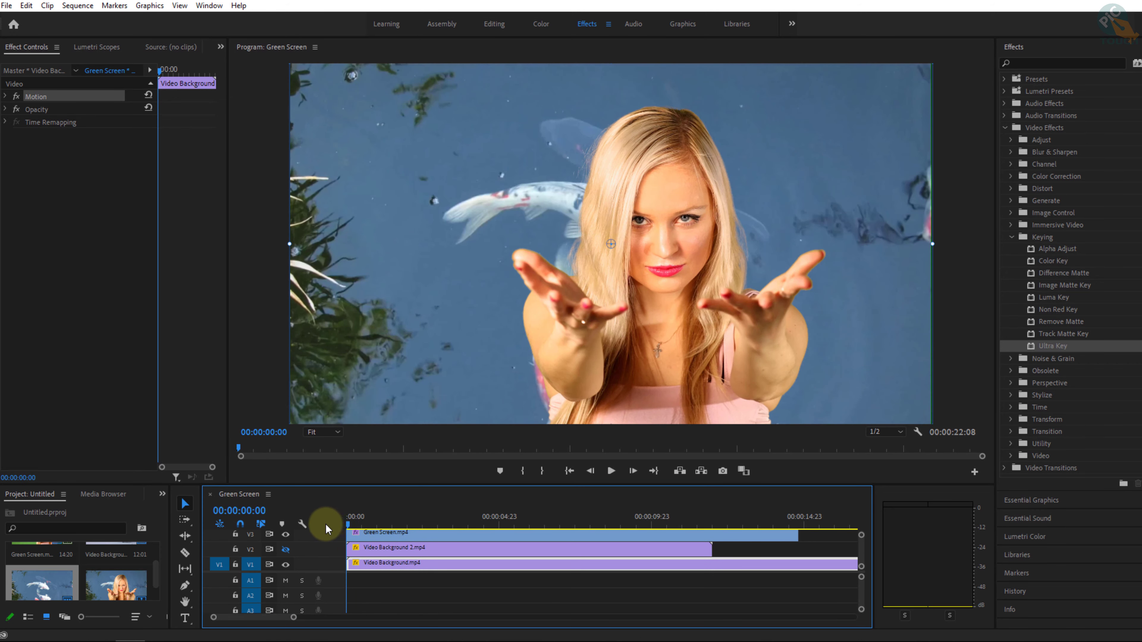
left_click(635, 509)
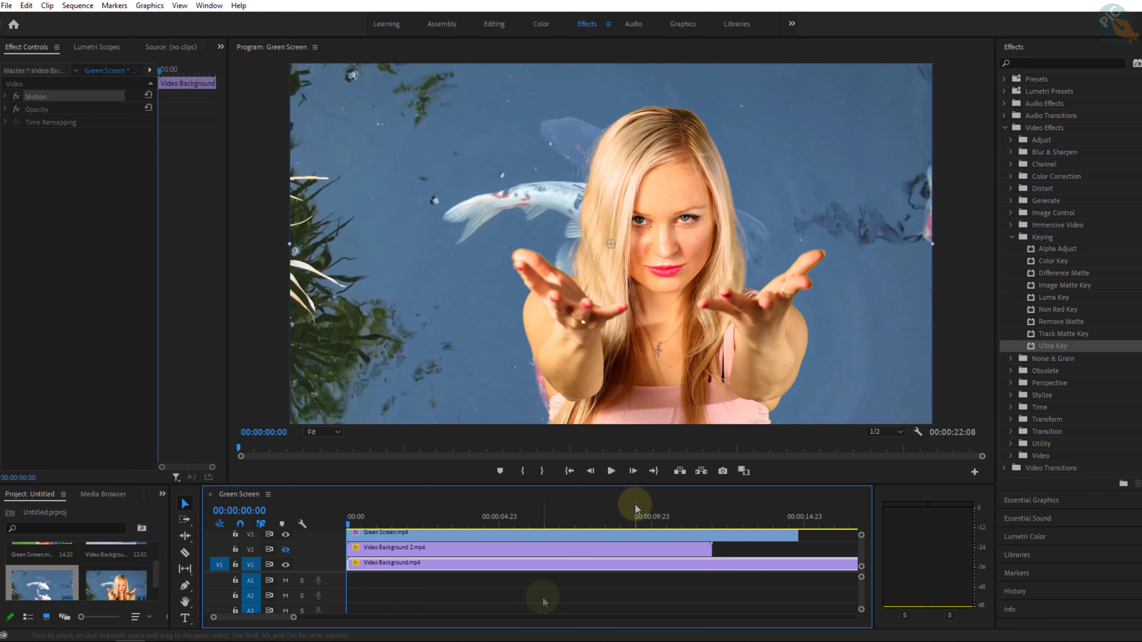
Export the sequence via File > Export > Media as H.264 to Green Screen.mp4.
left_click(7, 6)
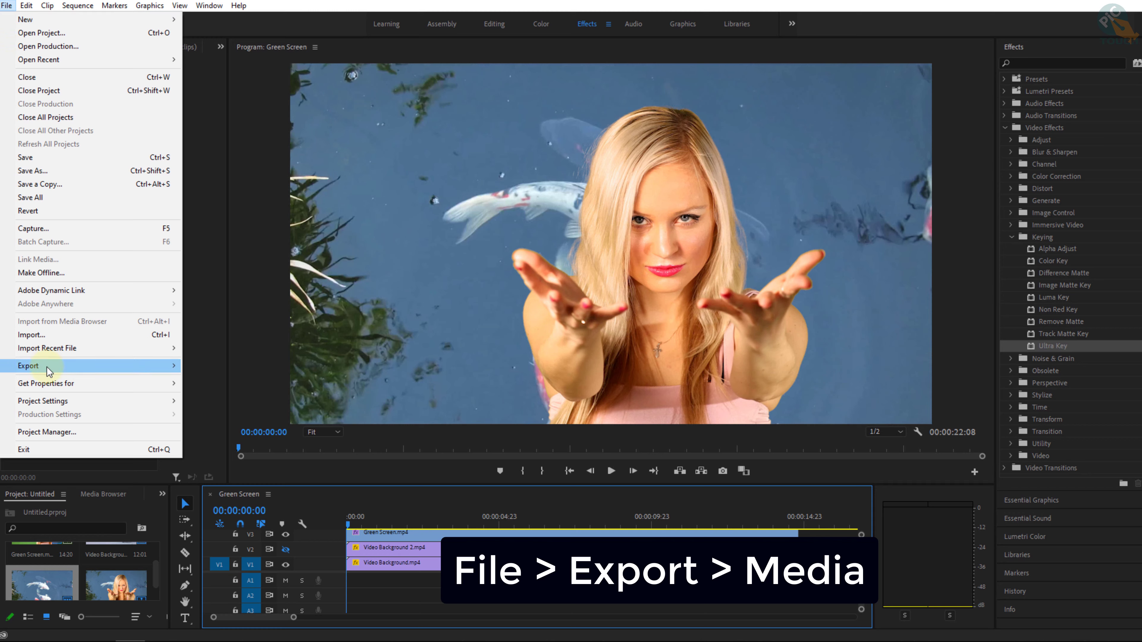
mouse_move(87, 370)
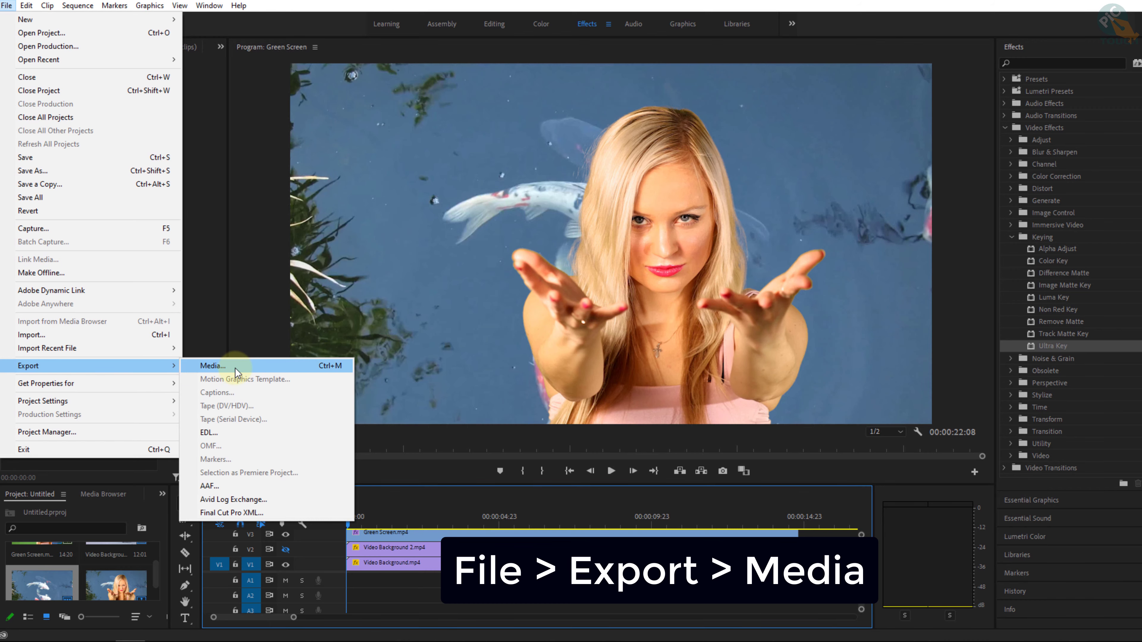
left_click(235, 372)
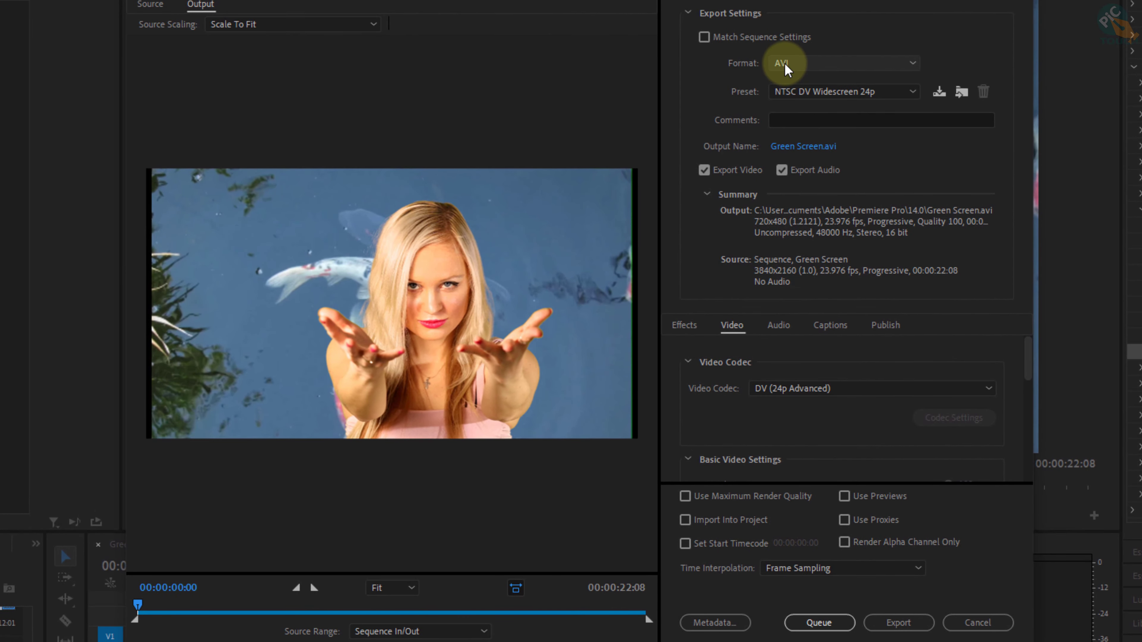
left_click(783, 63)
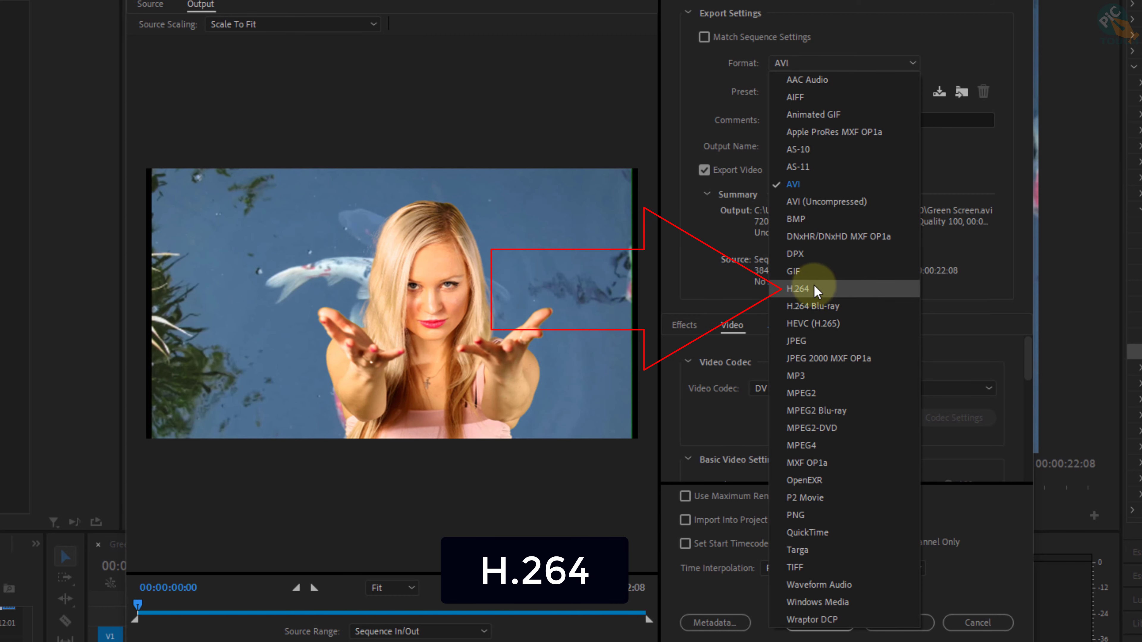
left_click(829, 288)
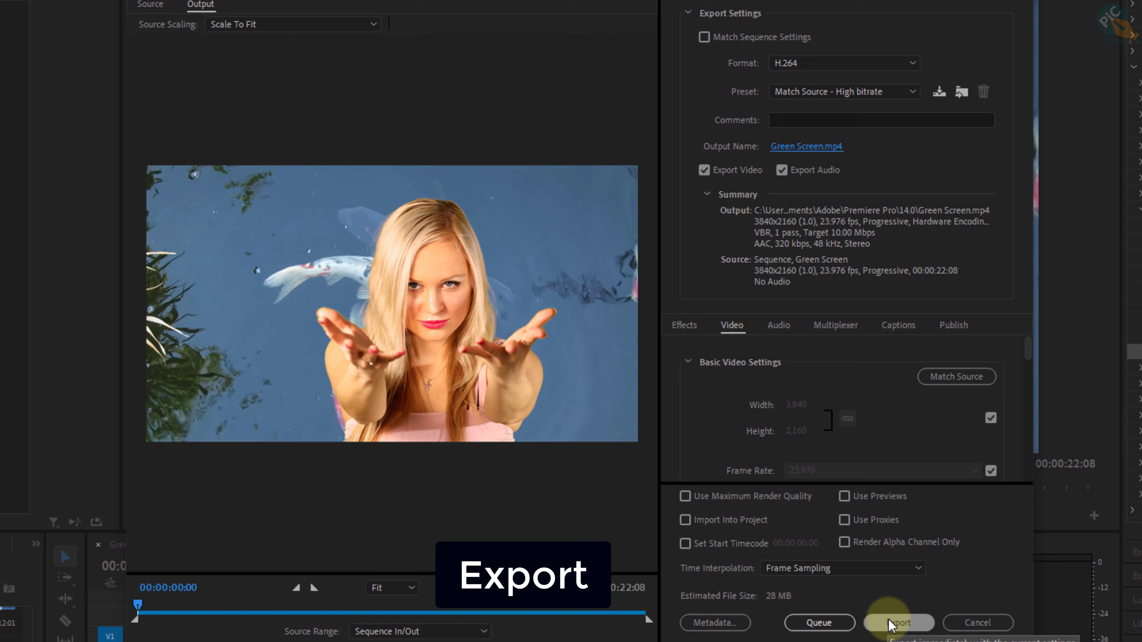
left_click(891, 624)
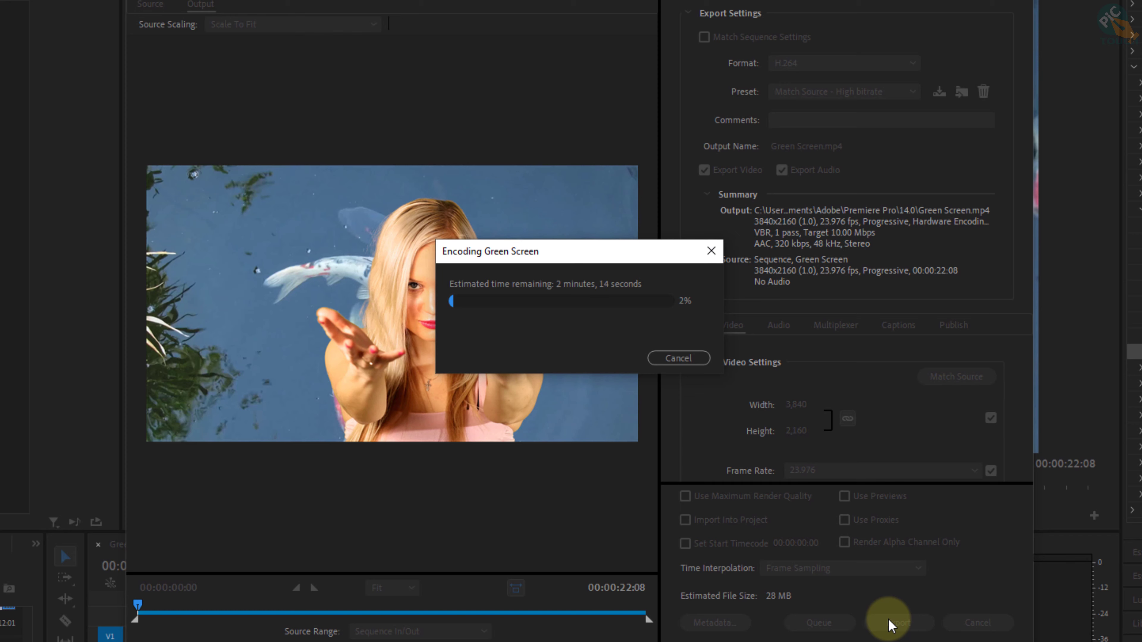
Dismiss the export Success message once Green Screen.mp4 finishes rendering.
left_click(890, 625)
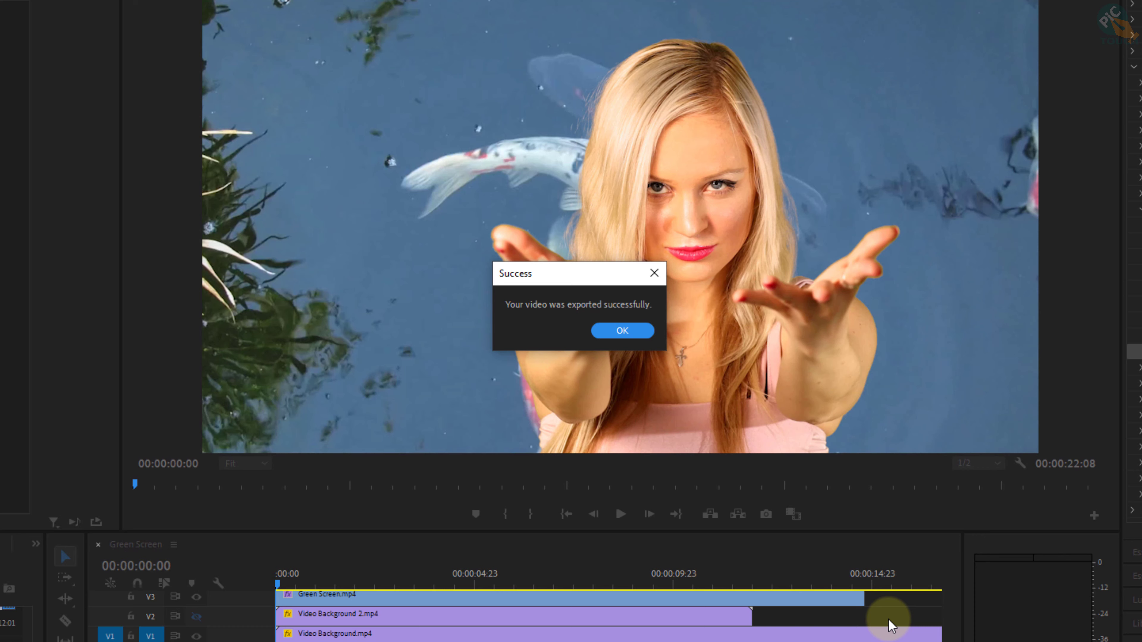
left_click(632, 333)
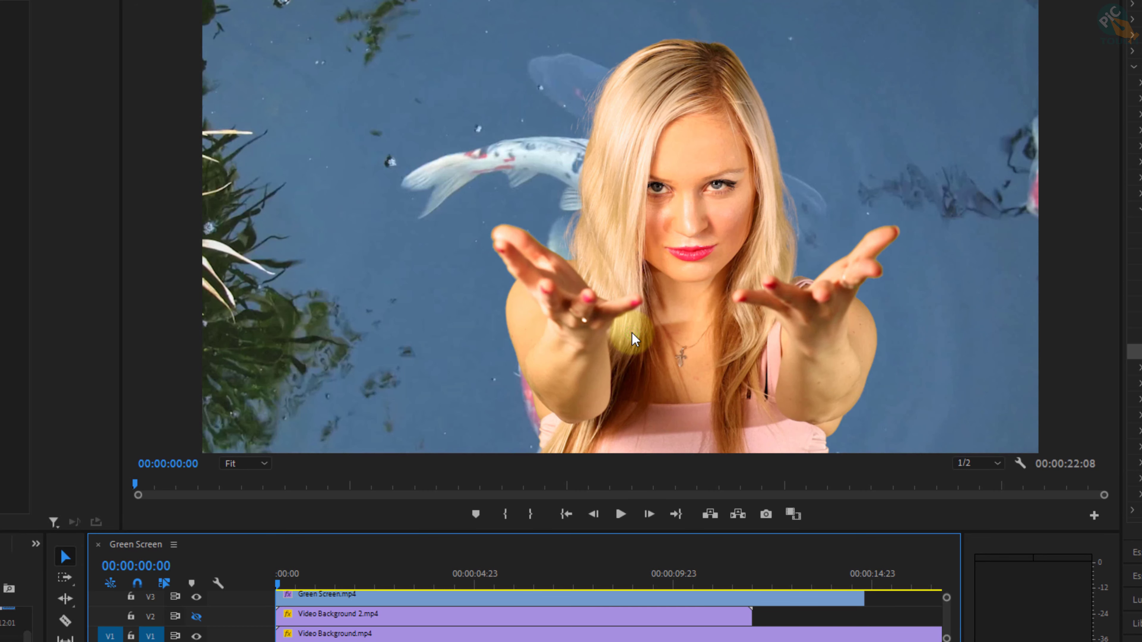